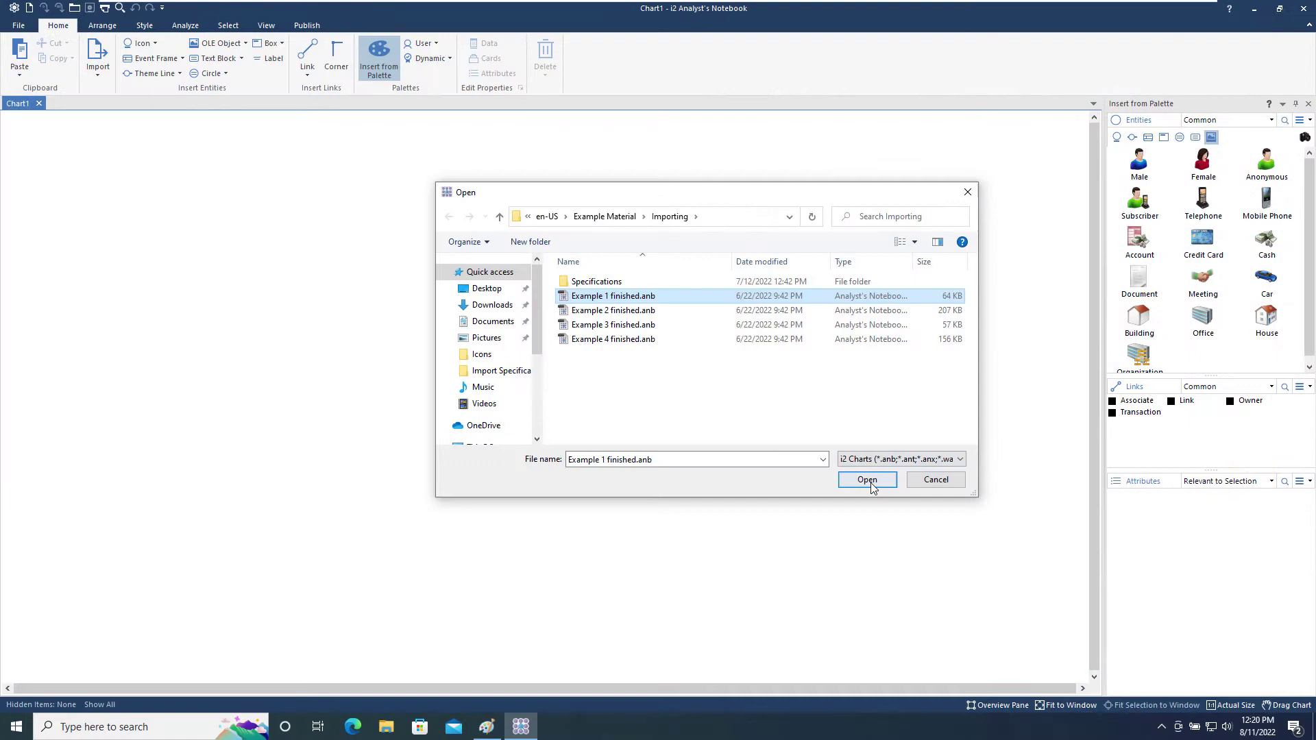
- Open Example 1 finished.anb, the chart of one telephone linked to 13 others
left_click(867, 479)
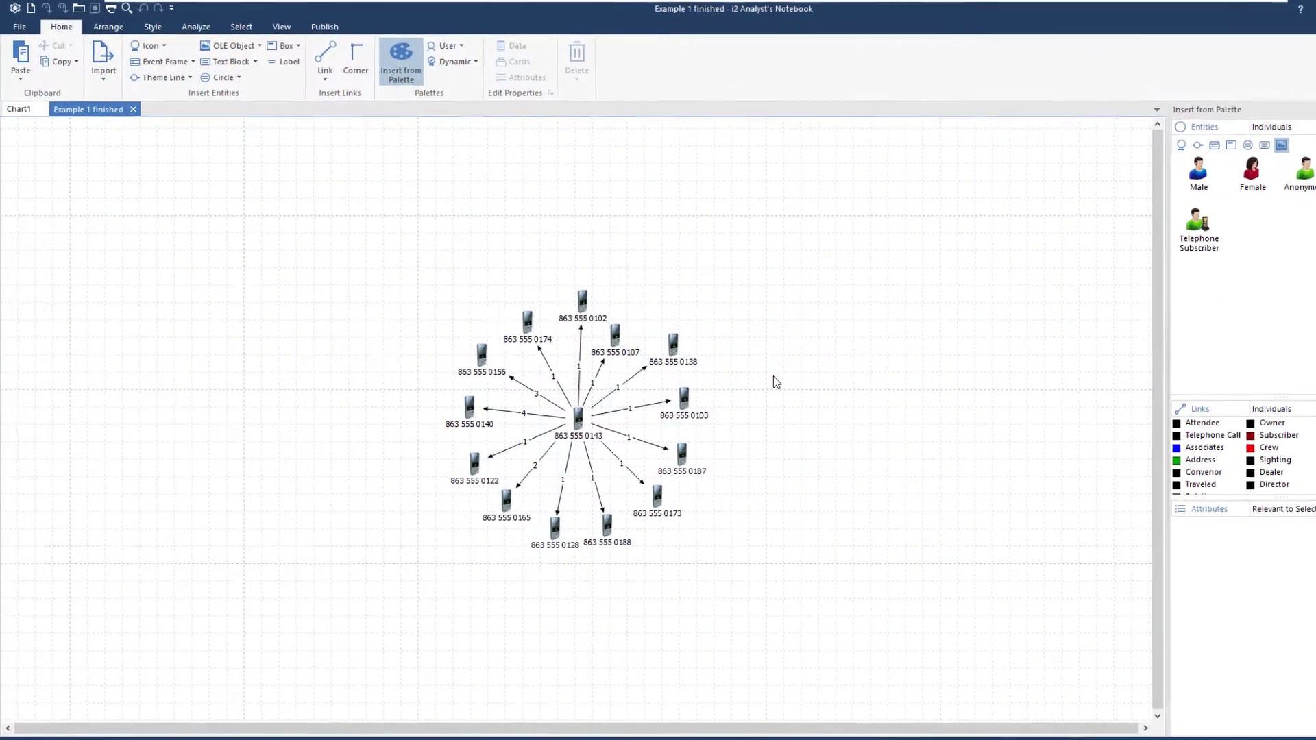
- Align the five phones along the top of the radial chart into one horizontal row
left_click(117, 30)
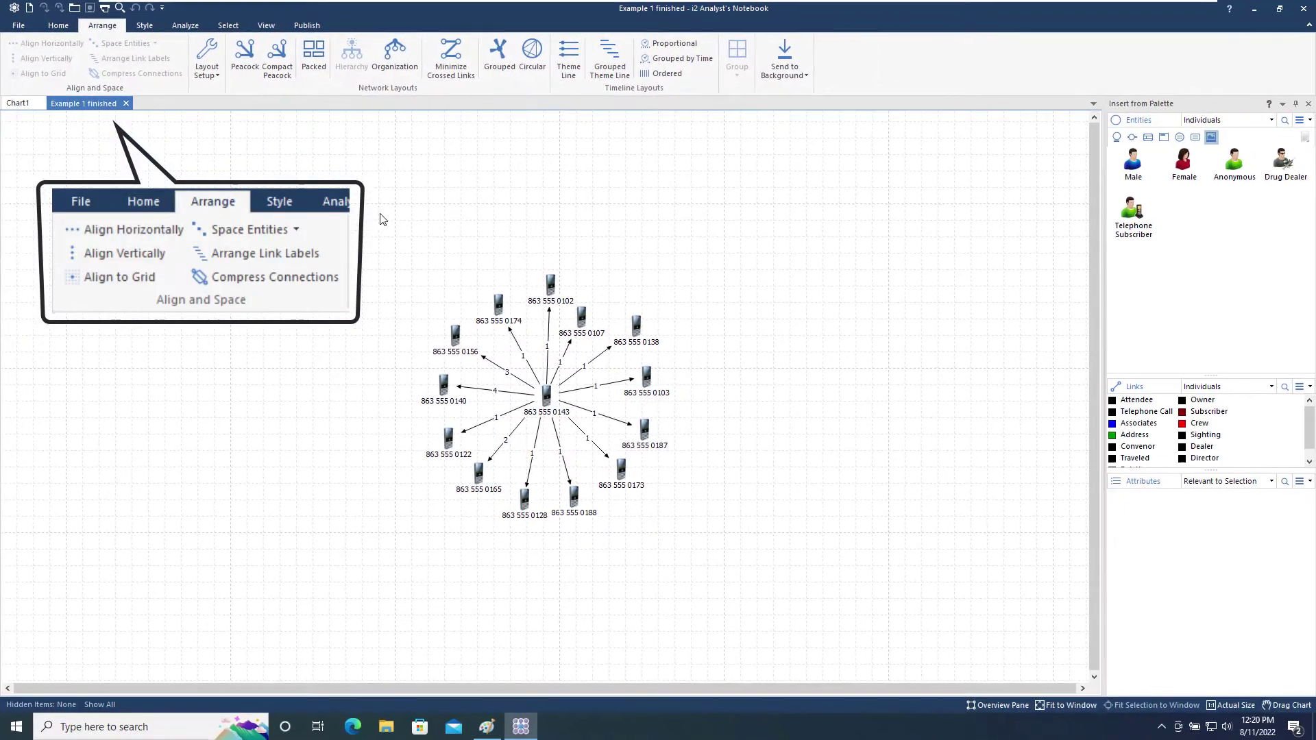
left_click_drag(377, 220, 743, 361)
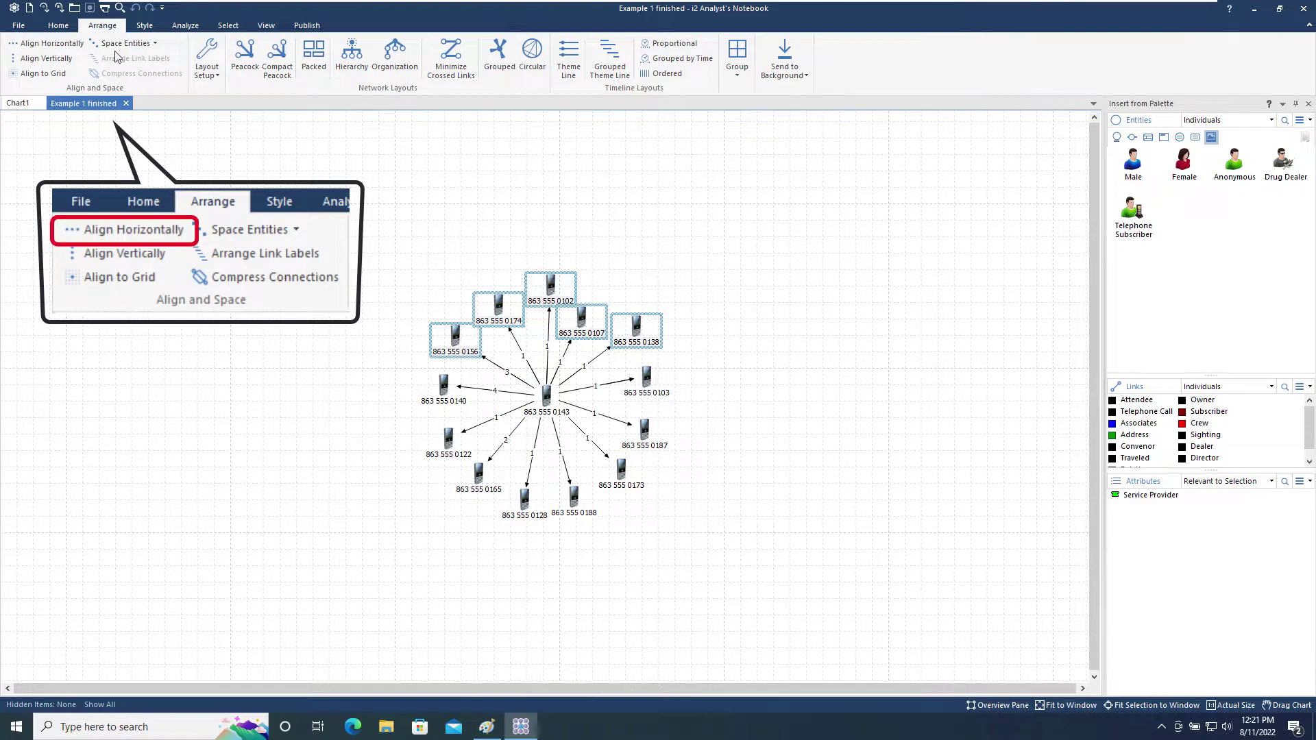
left_click(75, 43)
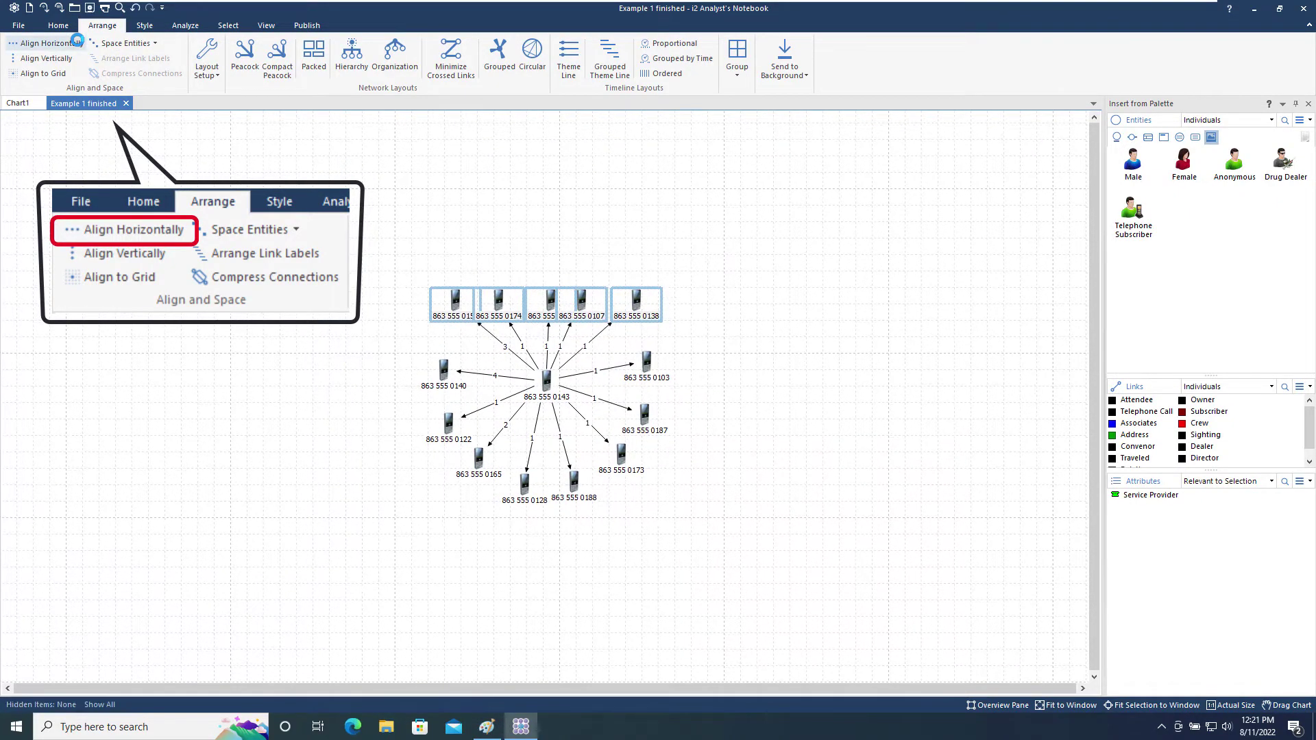
left_click(286, 359)
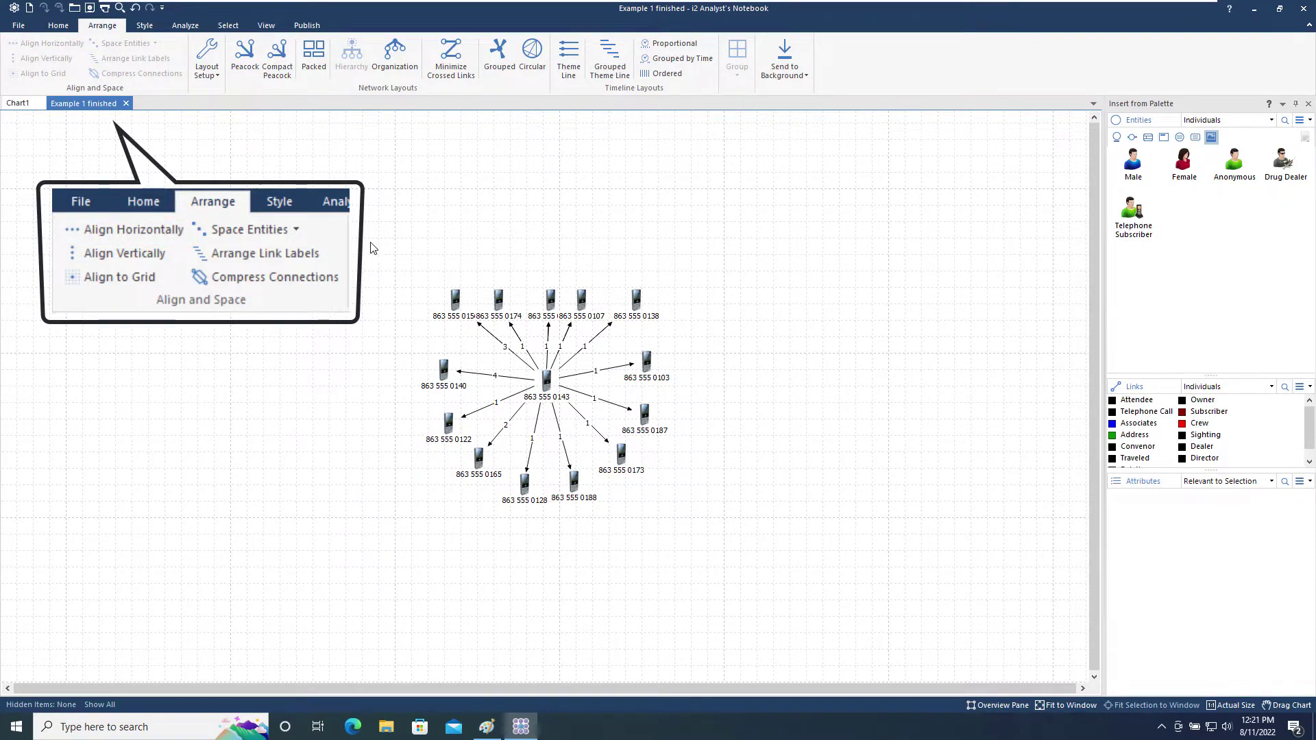
- Align the four left-hand phones vertically, then snap phones 0173 and 0188 to the grid
left_click_drag(371, 243, 492, 513)
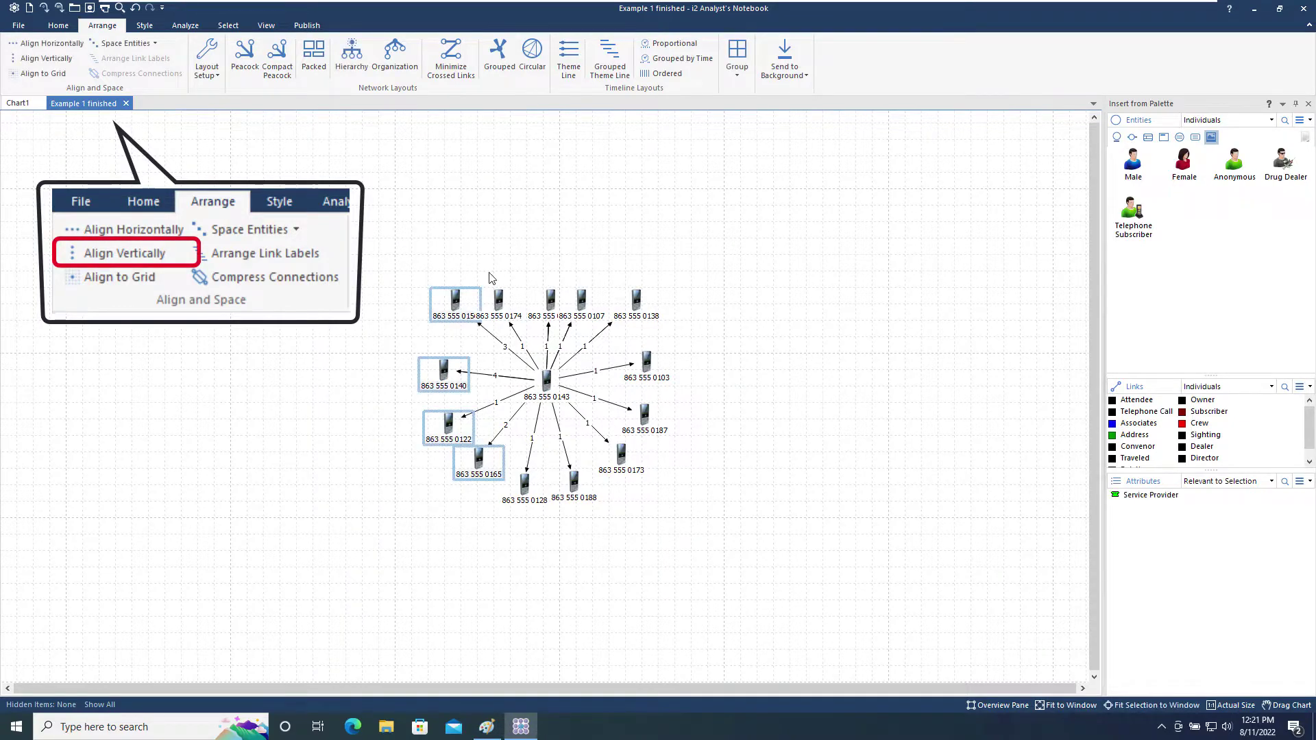
left_click(65, 59)
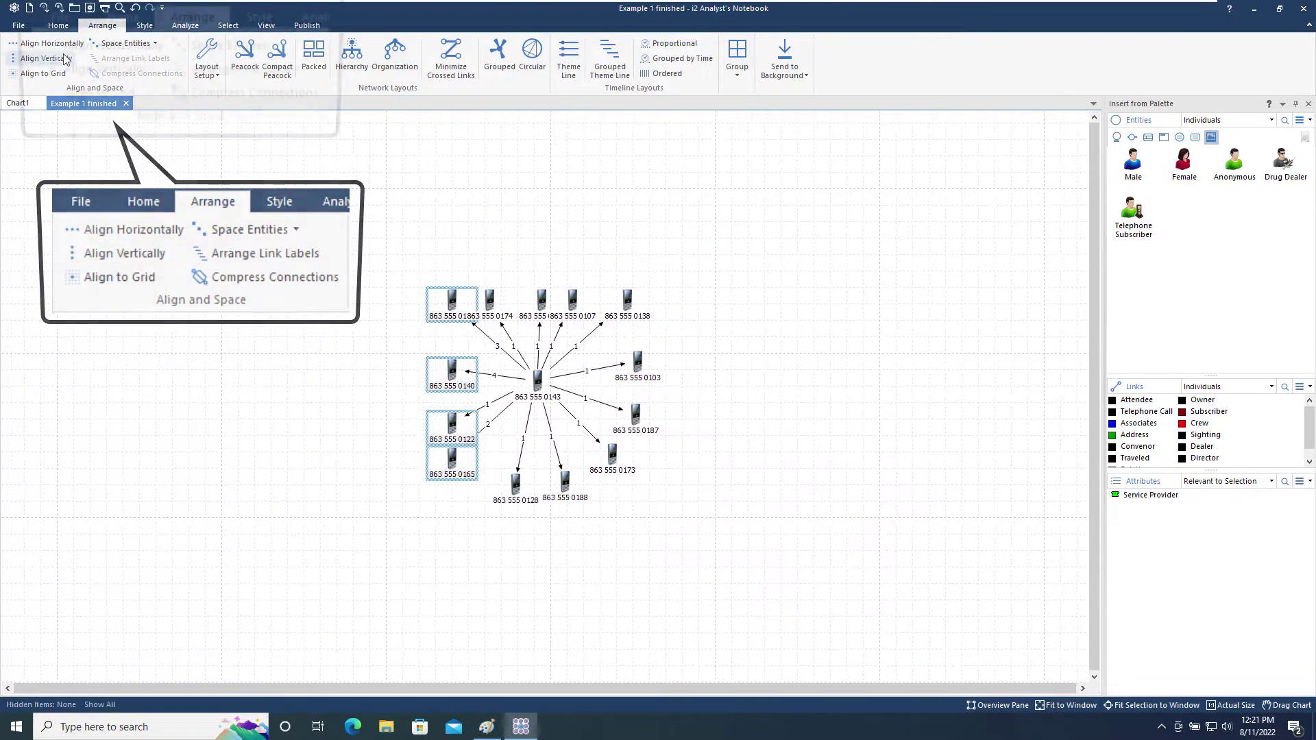
left_click(612, 456)
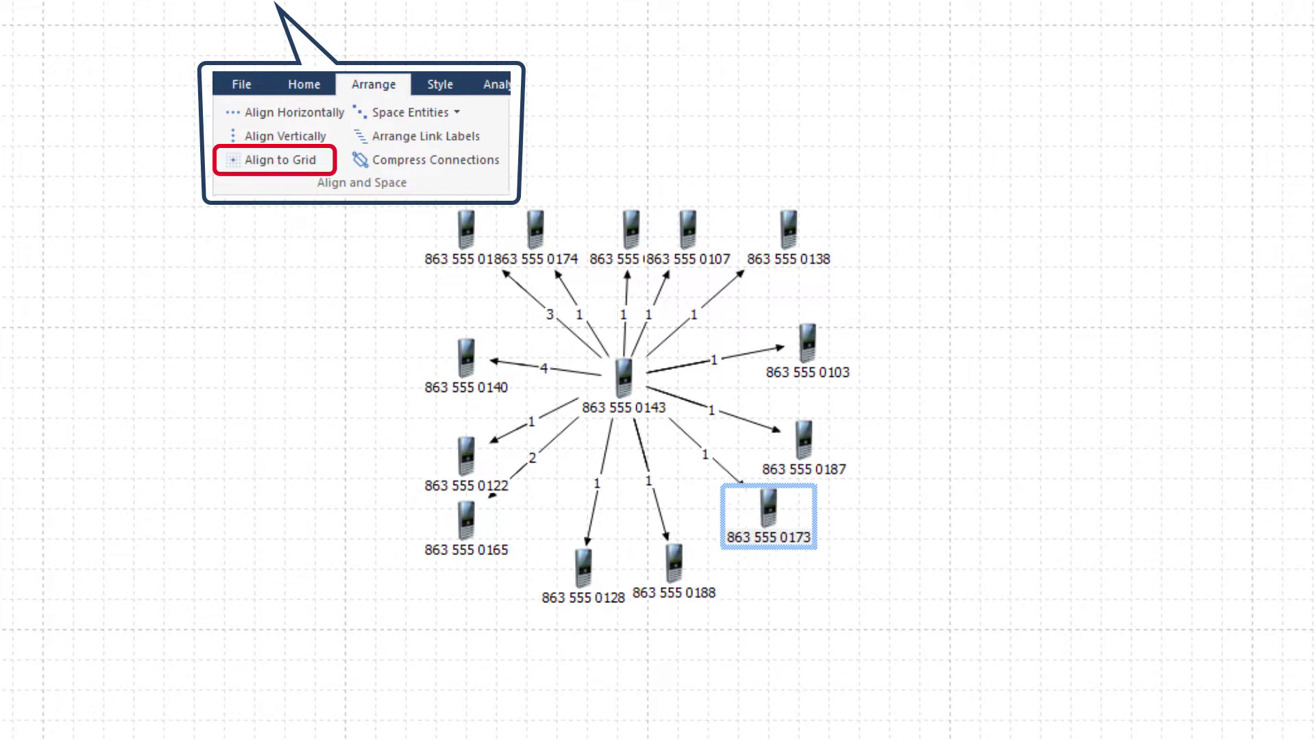
left_click(674, 564)
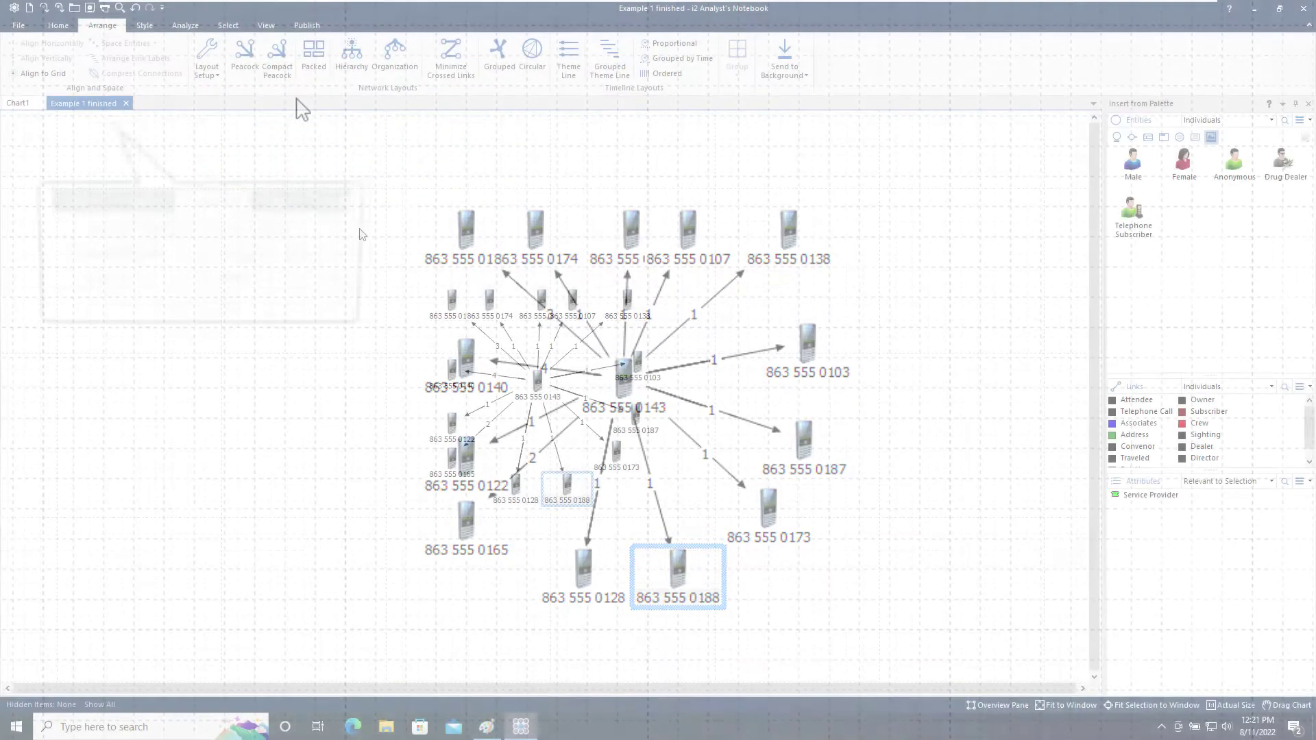
- Space the five top-row phones evenly across their row
left_click_drag(404, 233, 709, 342)
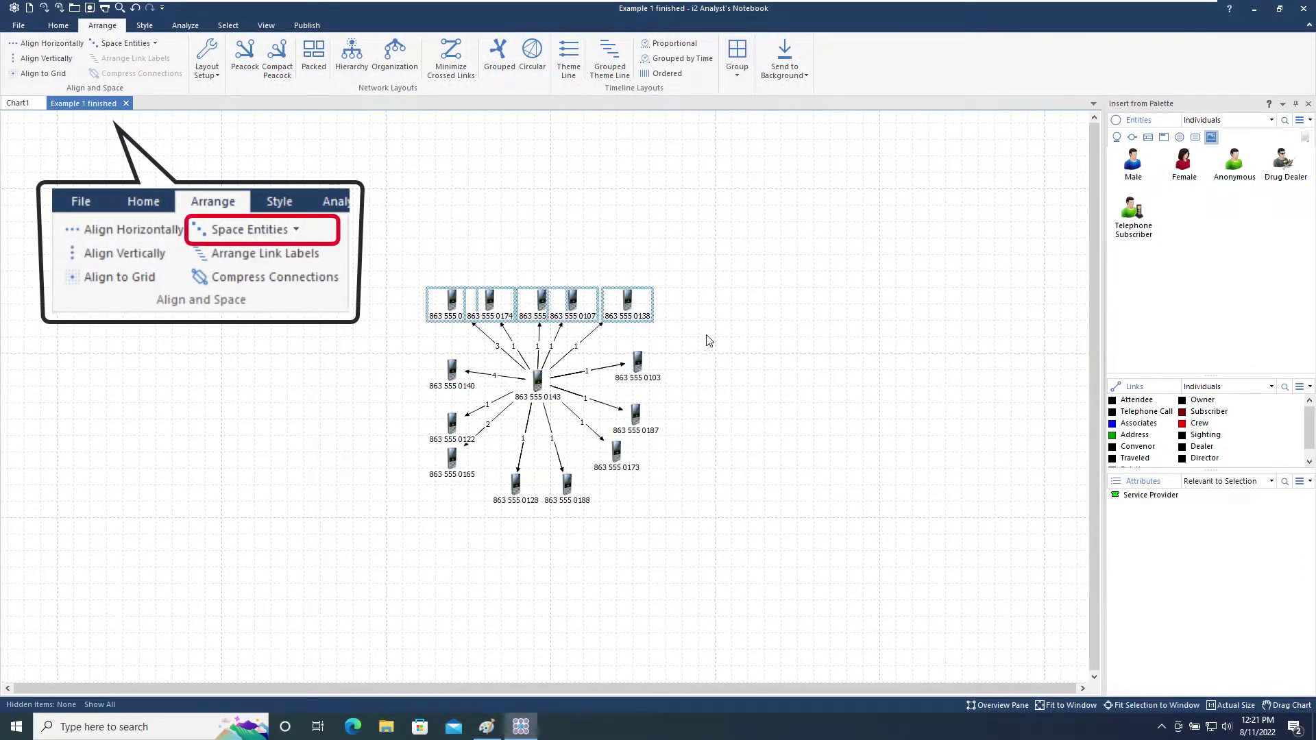
left_click(158, 44)
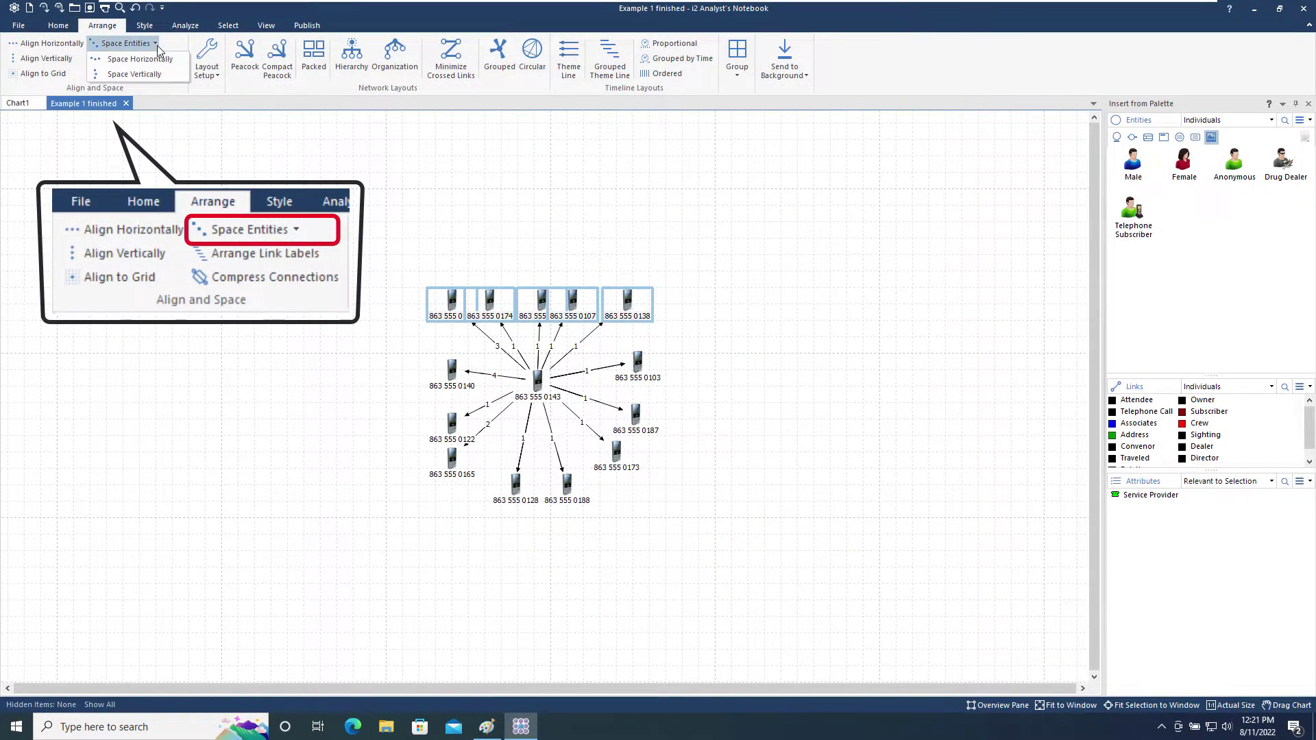
left_click(139, 59)
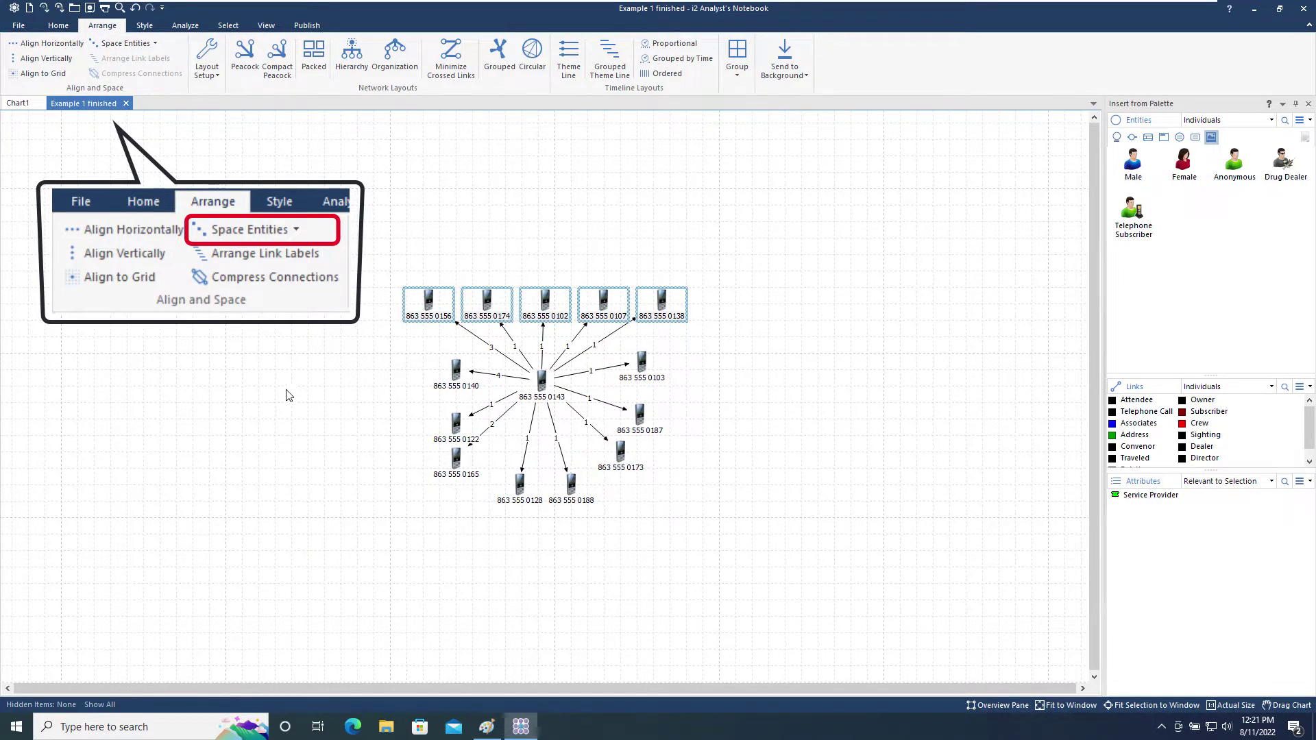
left_click(314, 410)
- Space phones 0140, 0122 and 0165 evenly down their column
left_click_drag(431, 340, 492, 532)
left_click(125, 43)
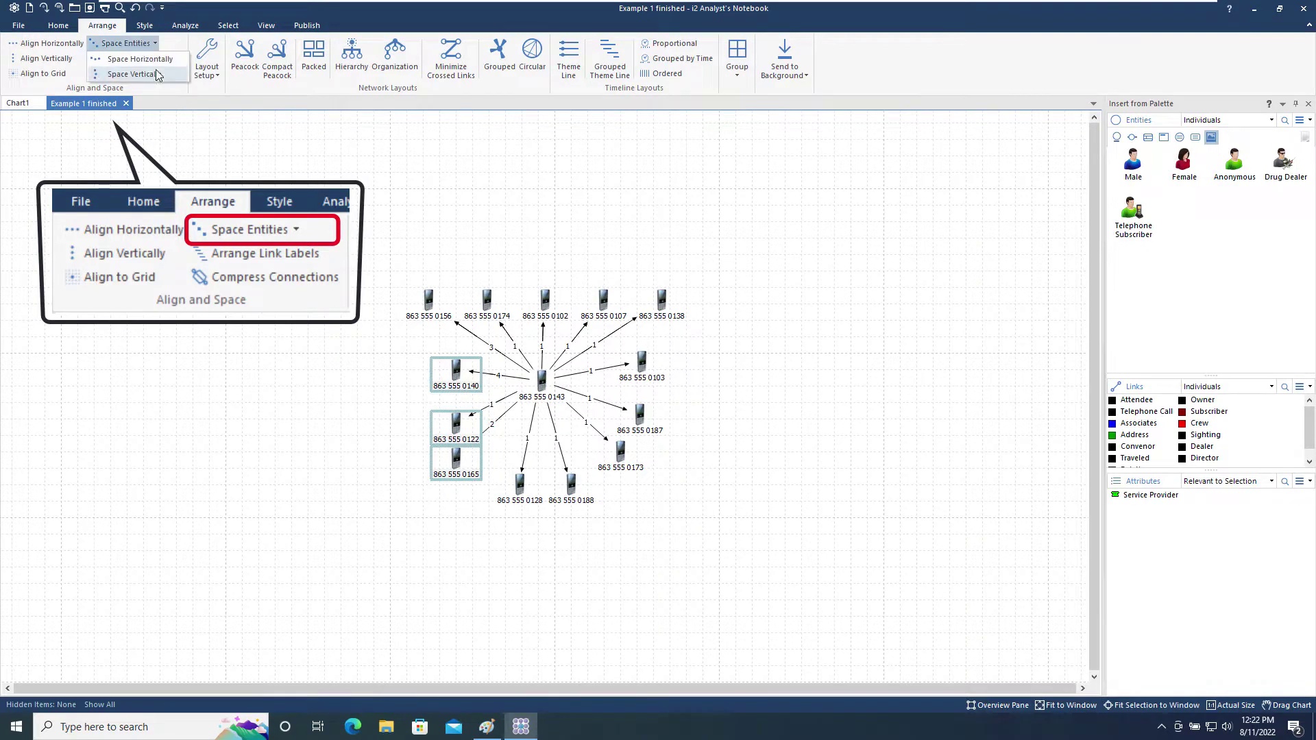
left_click(156, 74)
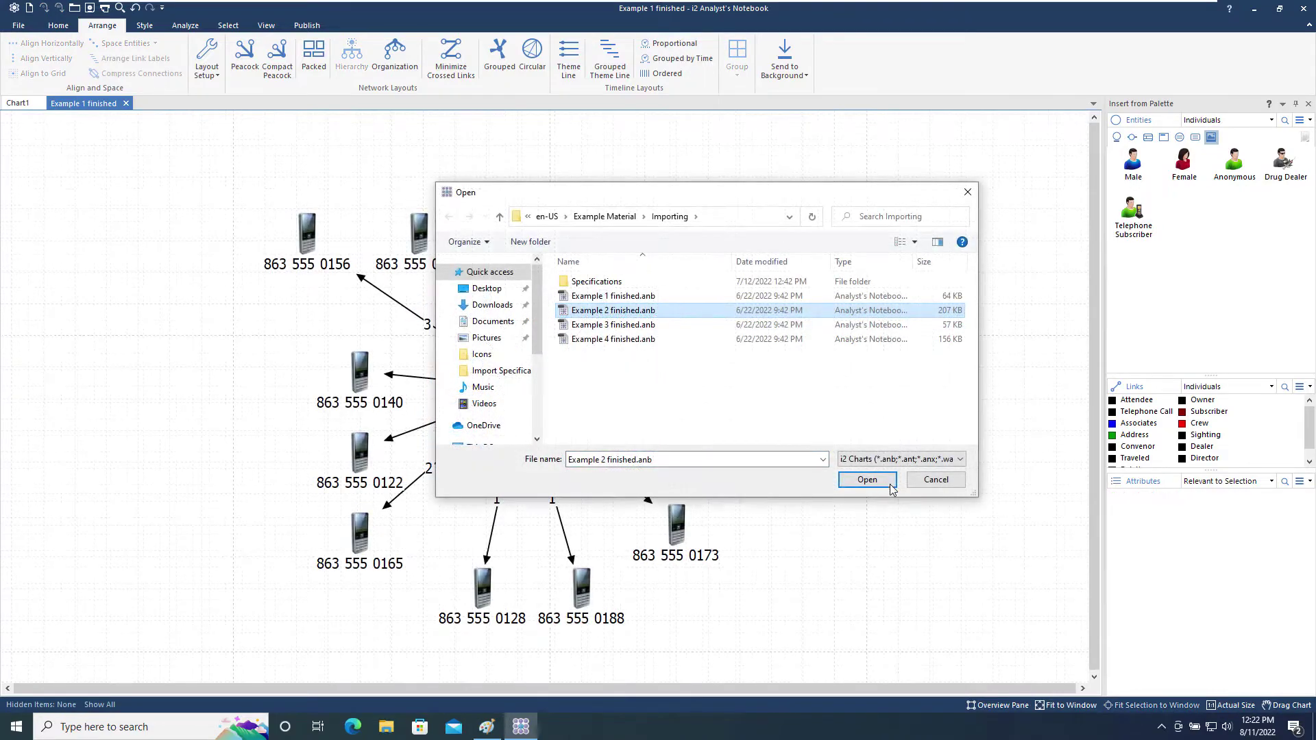
- Open Example 2 finished.anb and zoom to an area of its parallel Call links
left_click(890, 488)
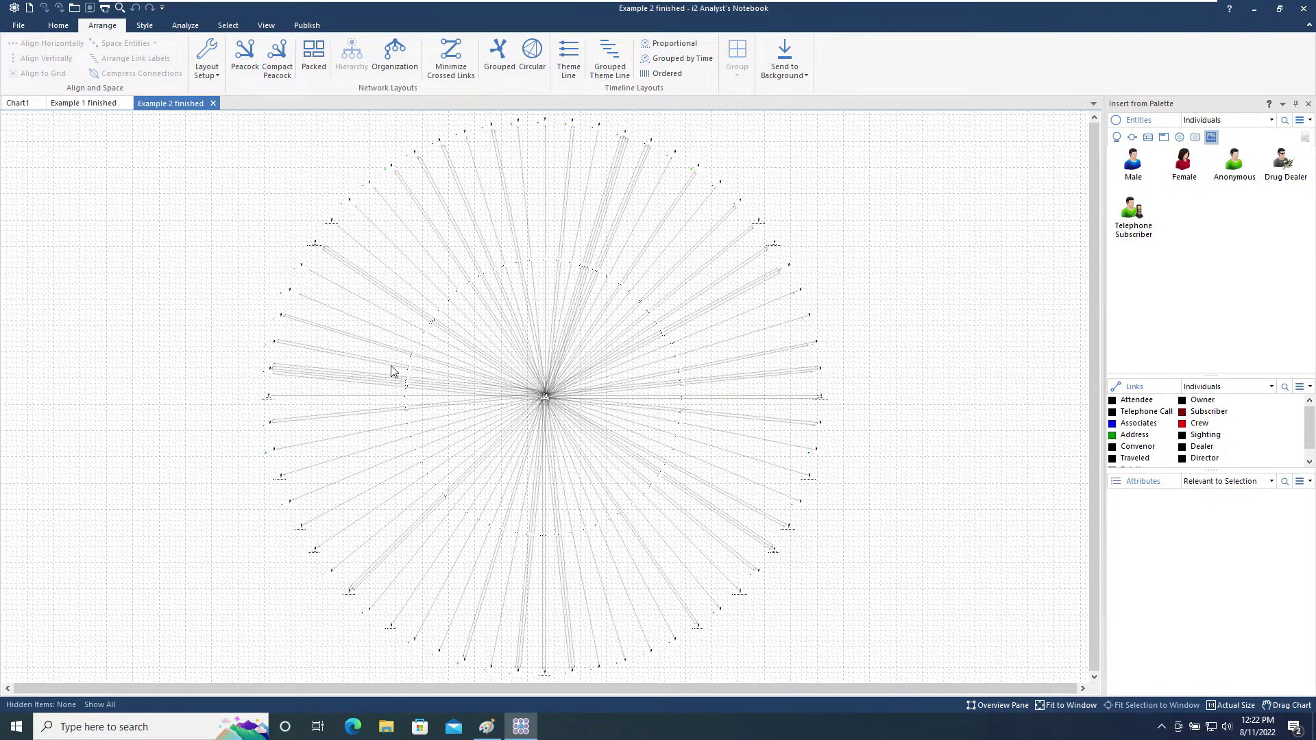
left_click_drag(384, 368, 428, 398)
left_click(483, 408)
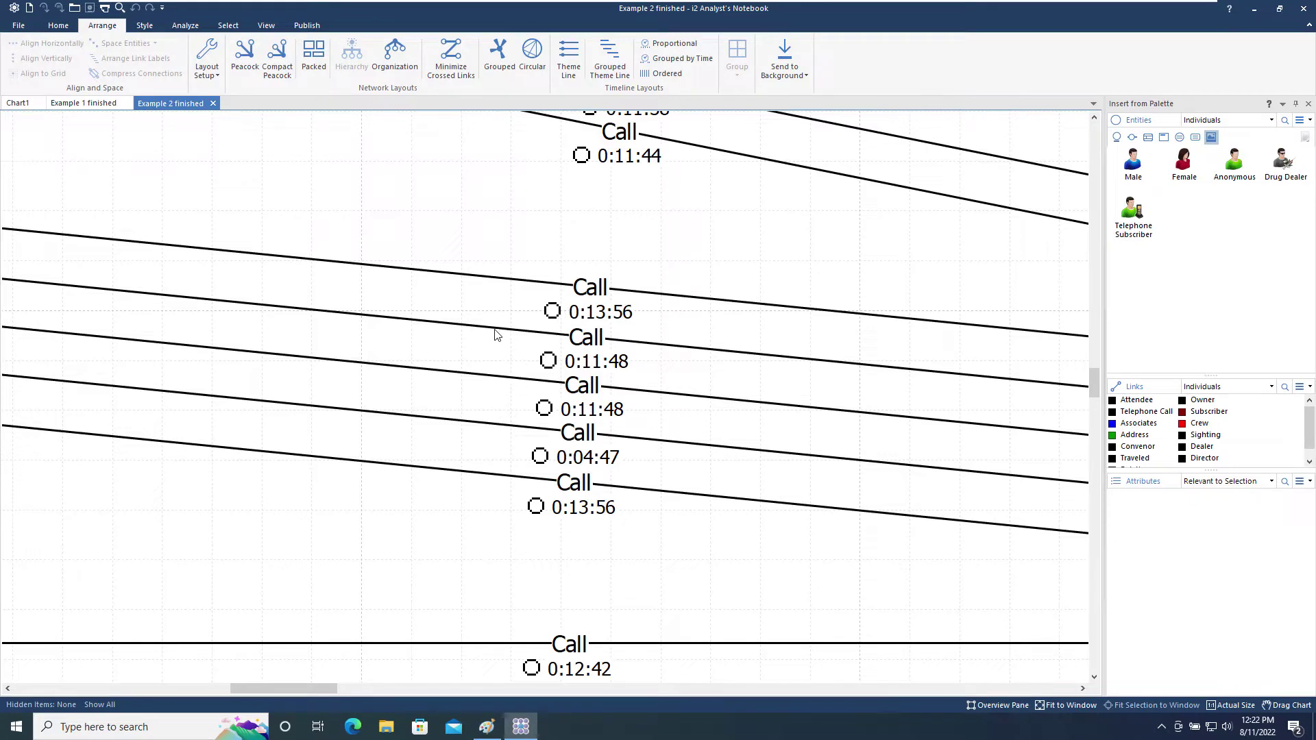
- In Chart Properties, change Link Spacing from 0.30 in to 0.1 in
right_click(476, 192)
left_click(571, 272)
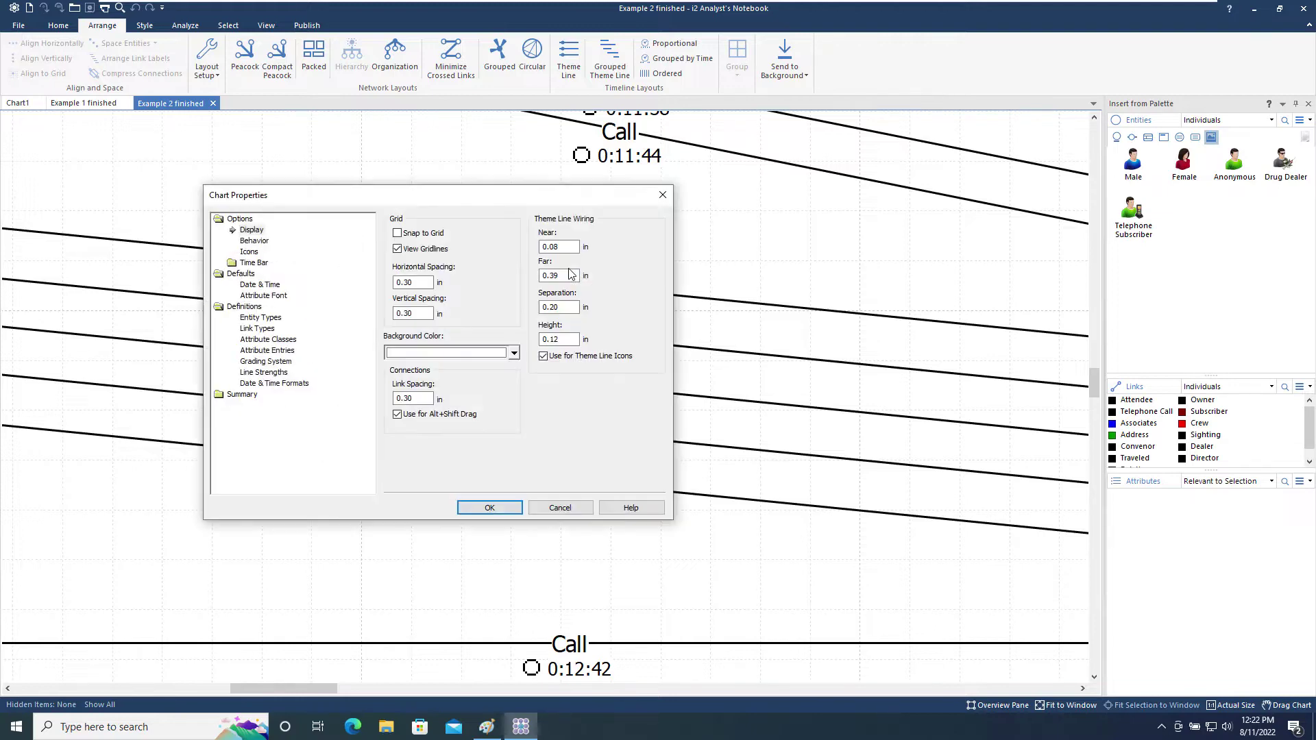
left_click_drag(413, 399, 405, 399)
type("15")
- Apply the new spacing and compress the Call links, starting from the Call 0:11:48 link
left_click(489, 507)
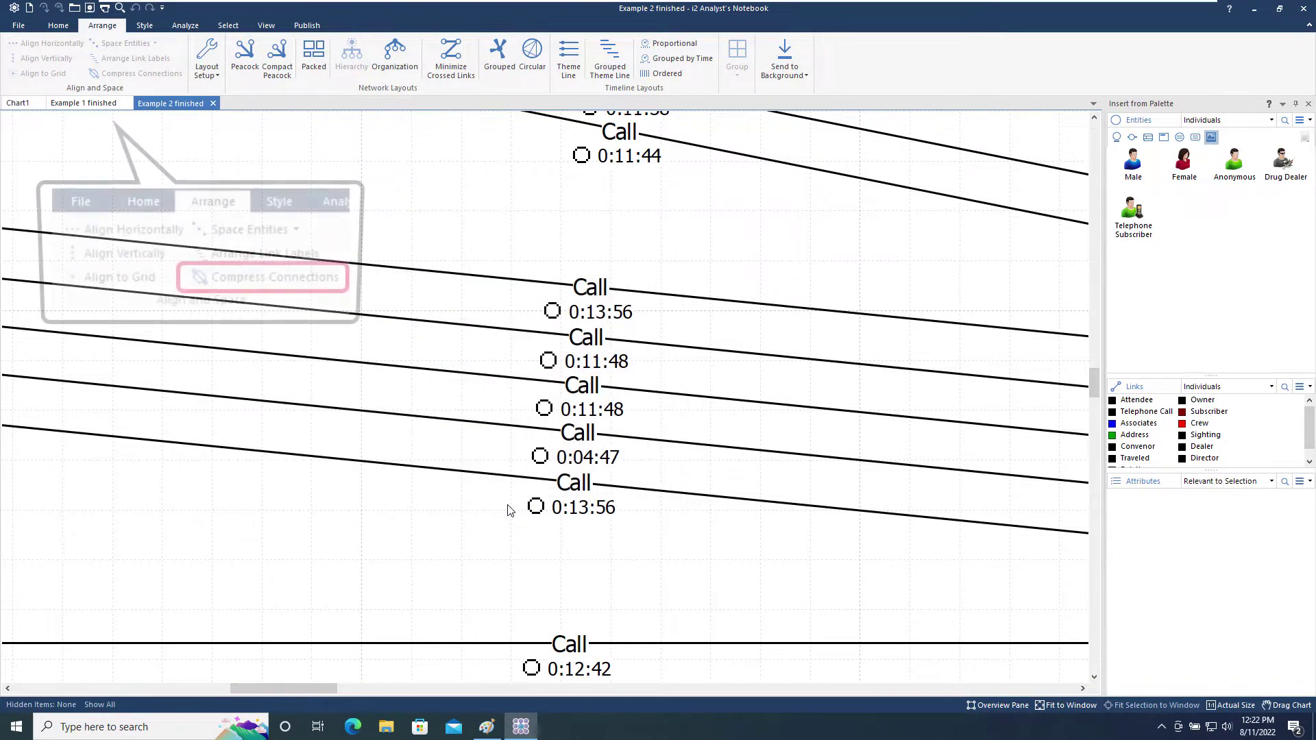
left_click(594, 345)
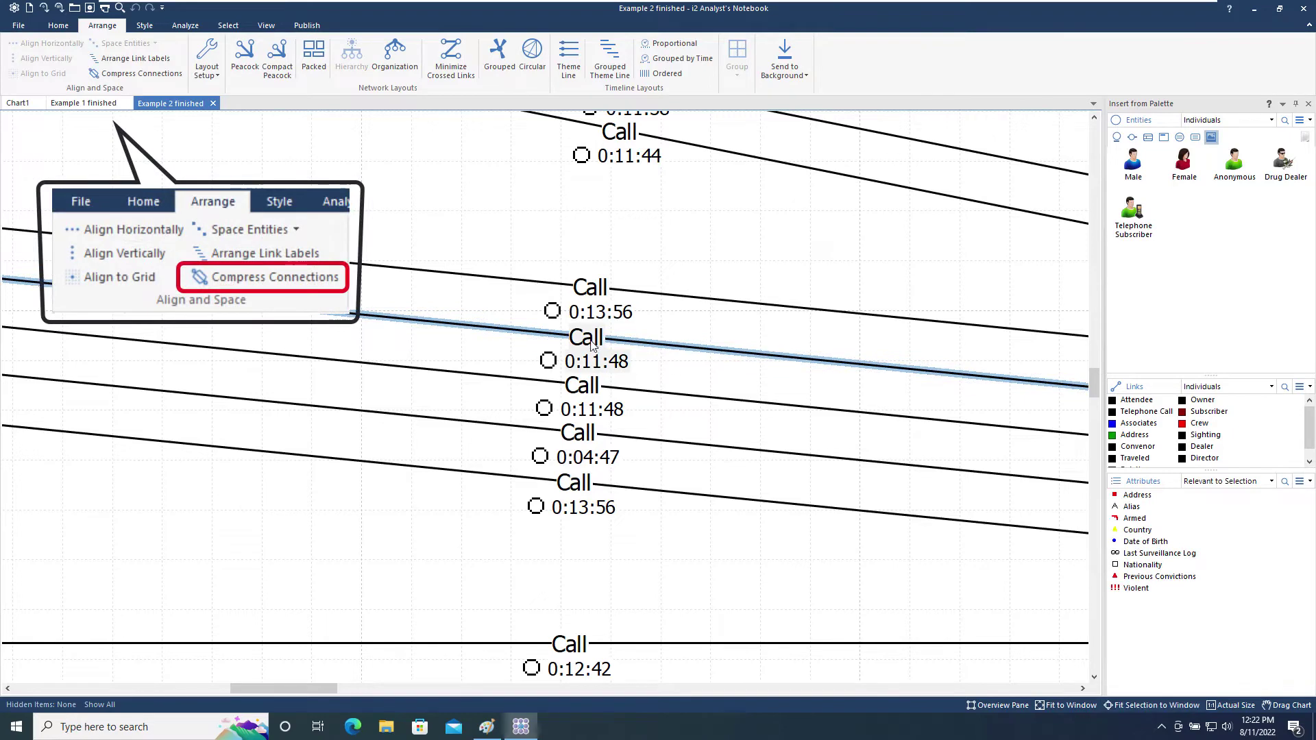
left_click(142, 74)
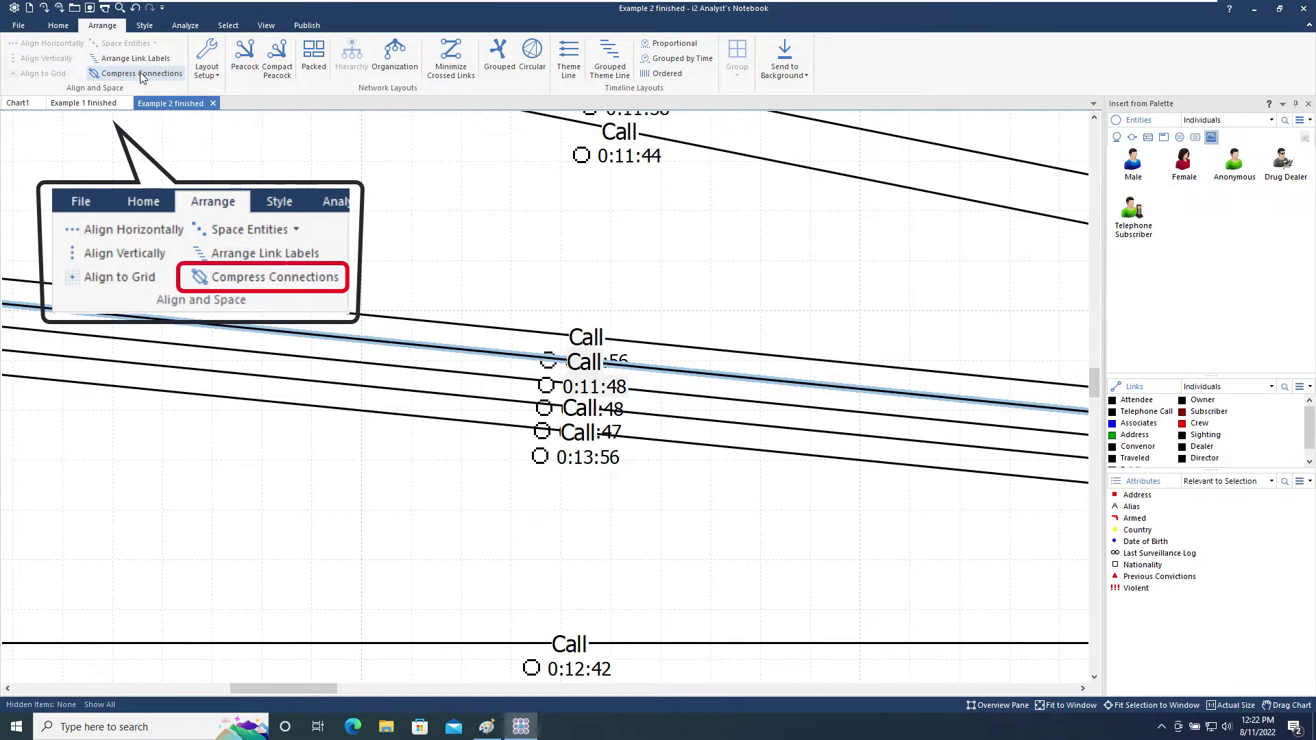
left_click(412, 270)
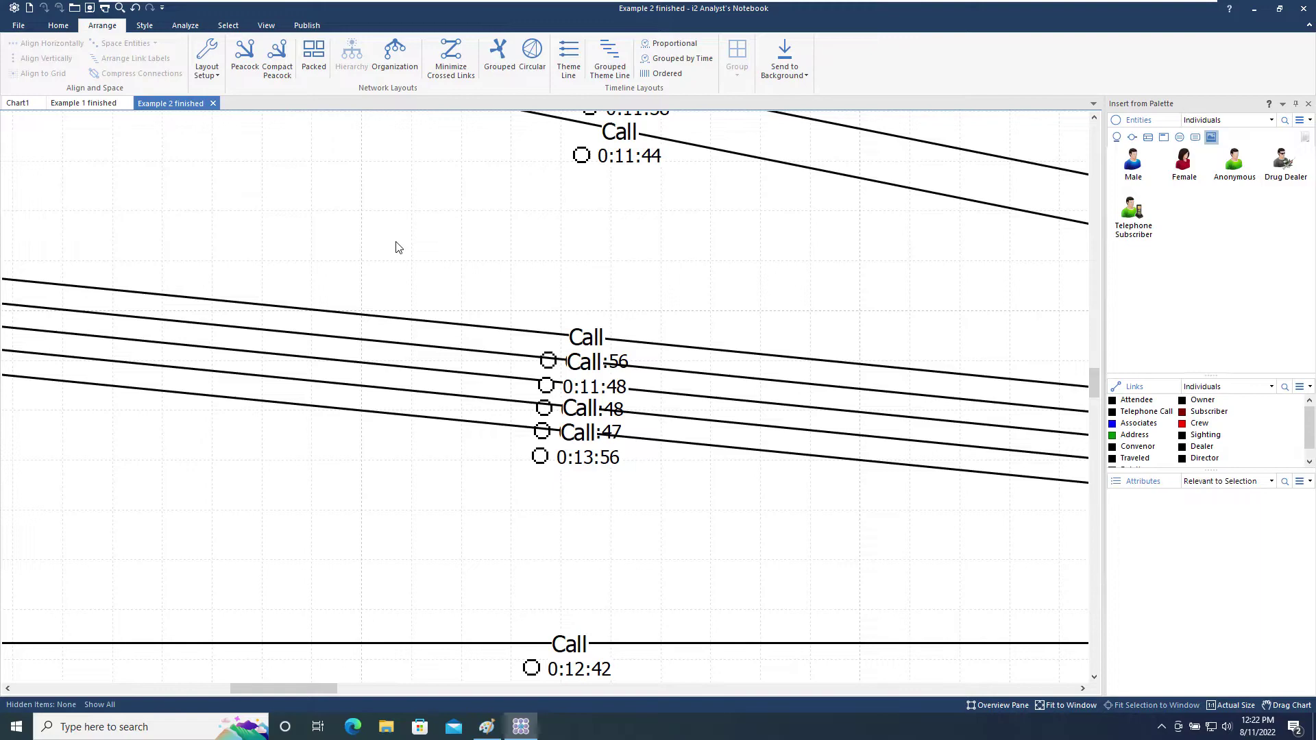
- Select phone 0173 with its call links and spread their labels along the links
scroll(399, 248, "down", 3)
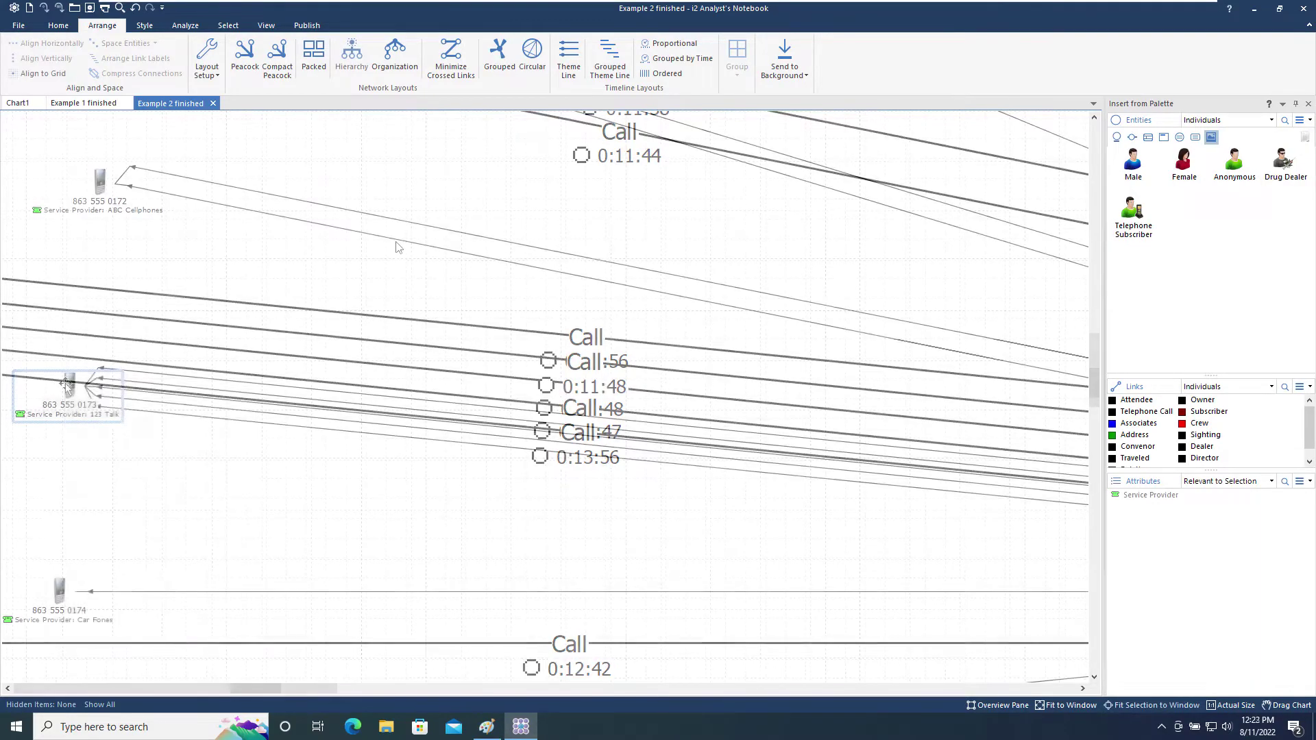
right_click(74, 391)
left_click(129, 413)
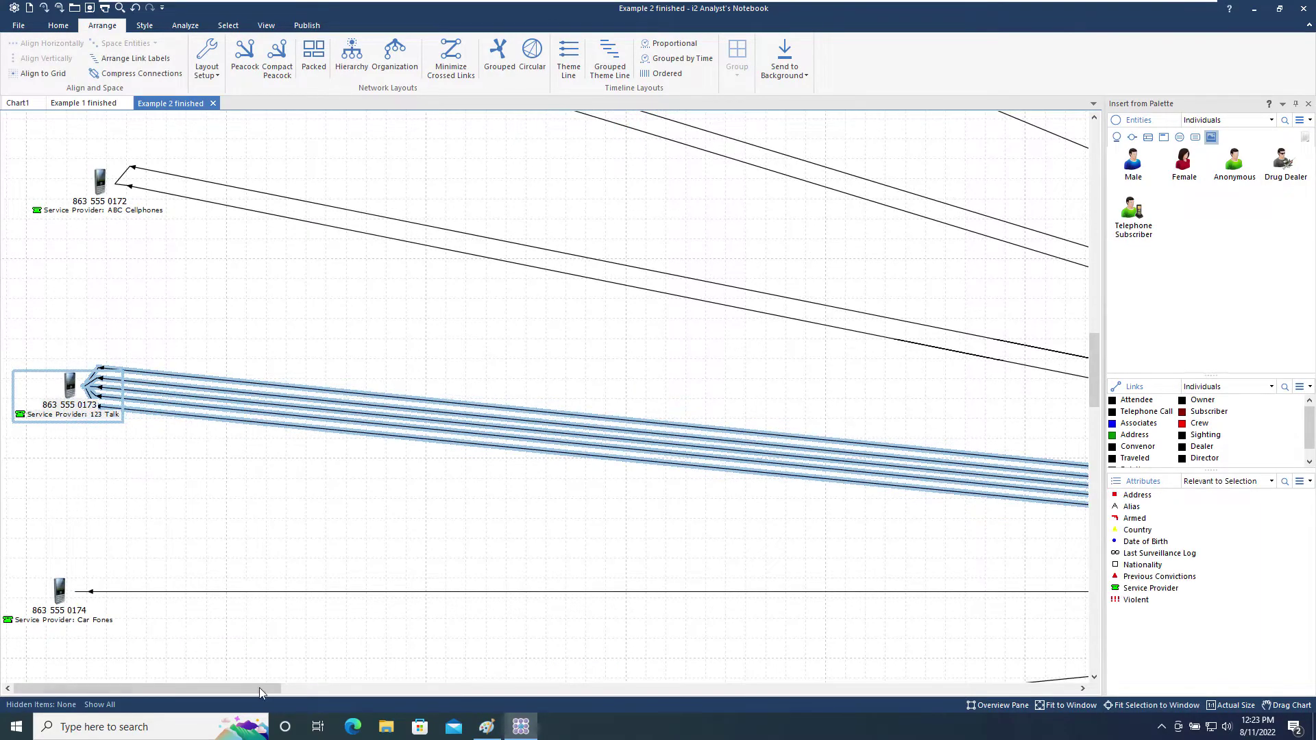
left_click_drag(259, 688, 382, 688)
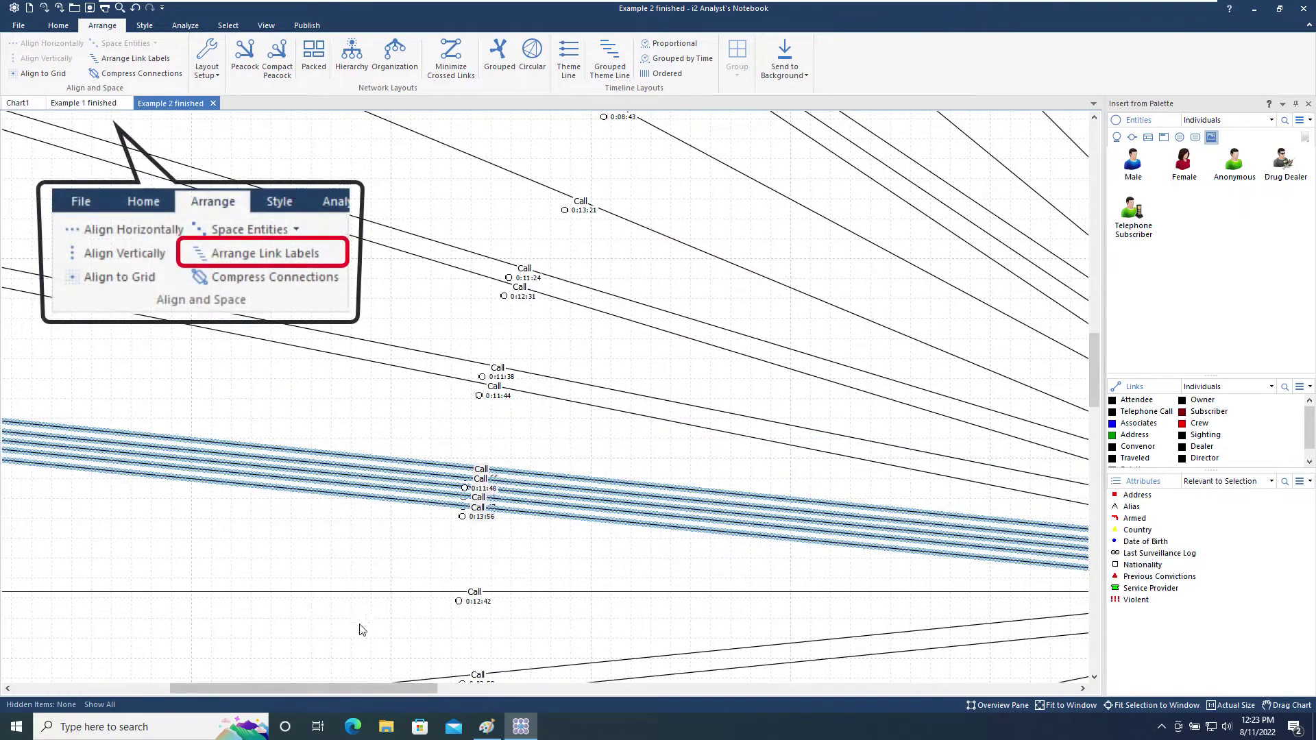
left_click(370, 558)
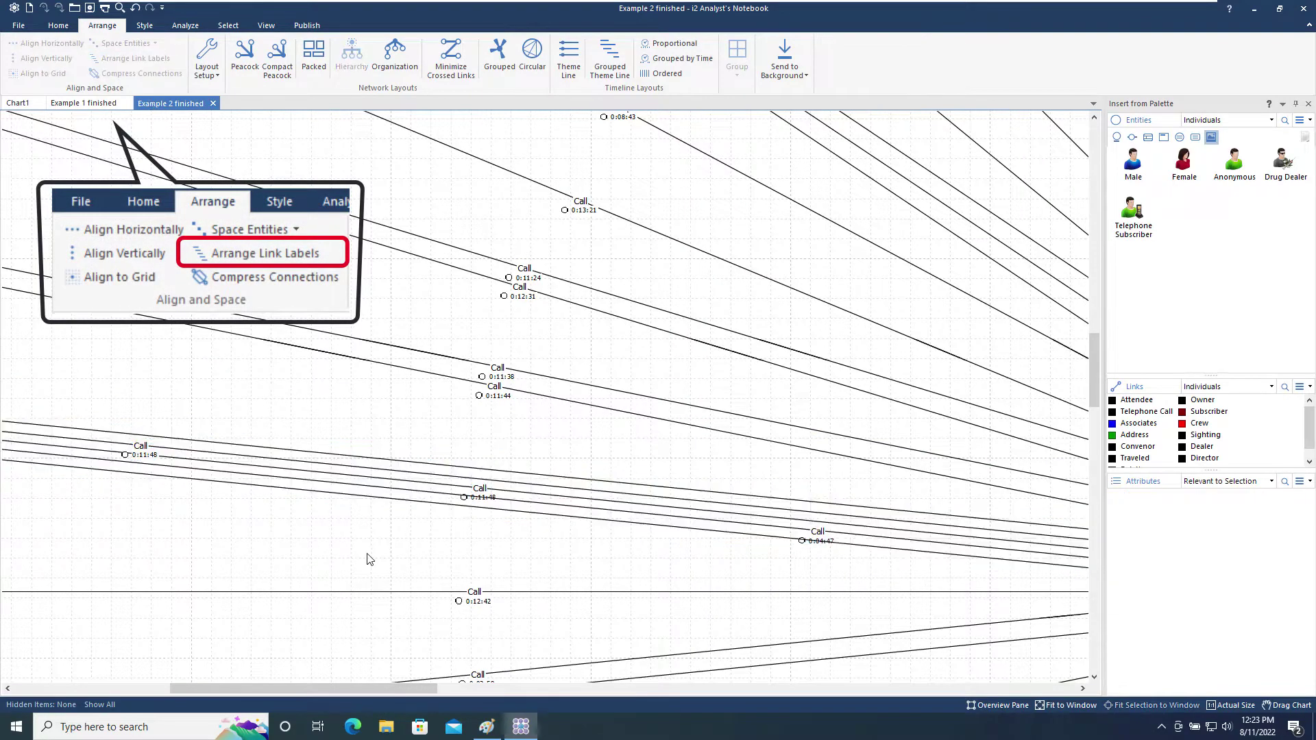
mouse_move(408, 689)
left_mouse_down()
mouse_move(338, 692)
mouse_move(421, 692)
left_mouse_up()
- Return to the Example 1 chart and paste the telephone mast picture onto it
left_click(84, 103)
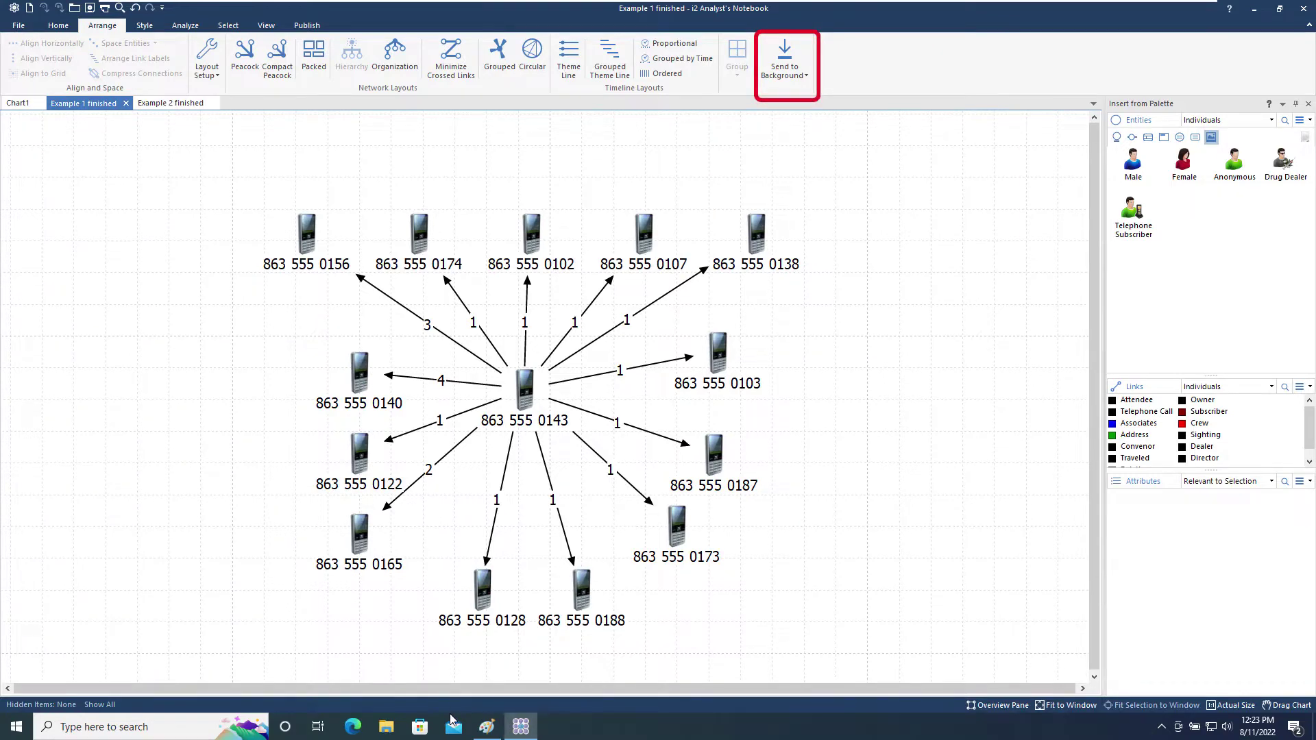
left_click(486, 726)
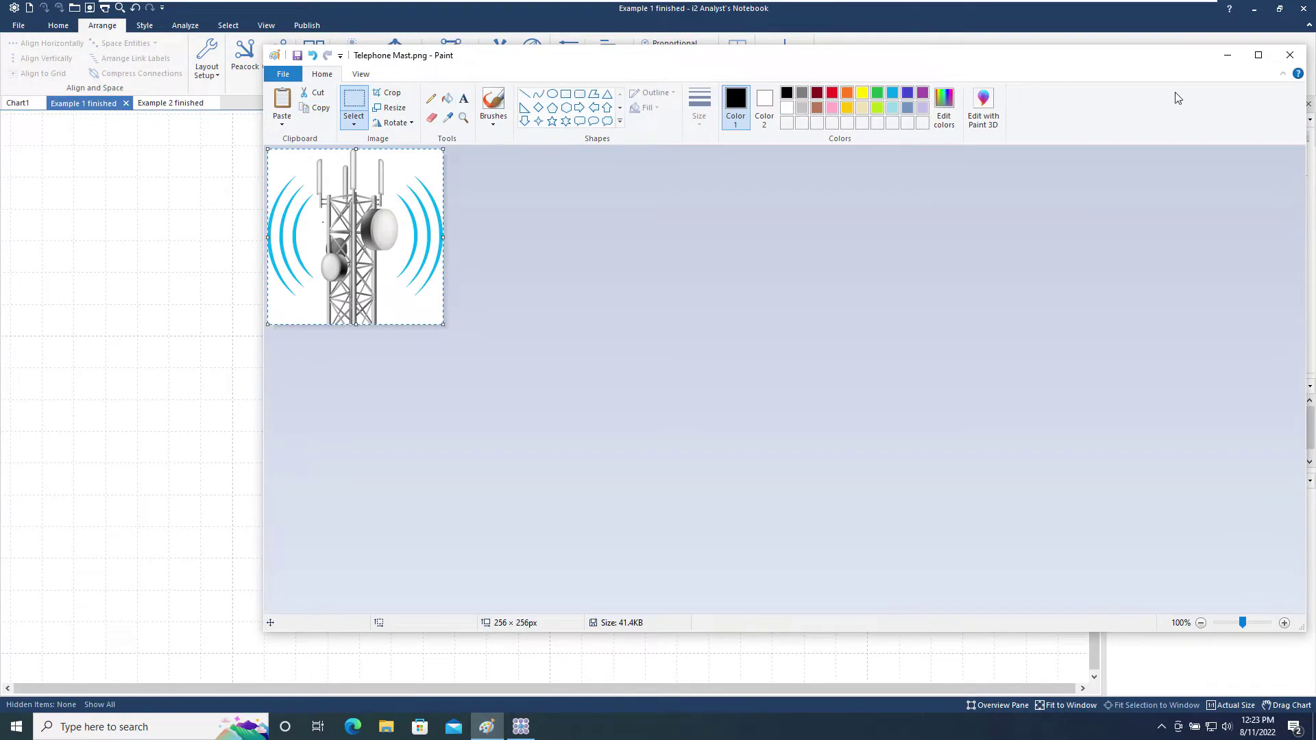
left_click(1226, 55)
left_click(58, 25)
left_click(19, 58)
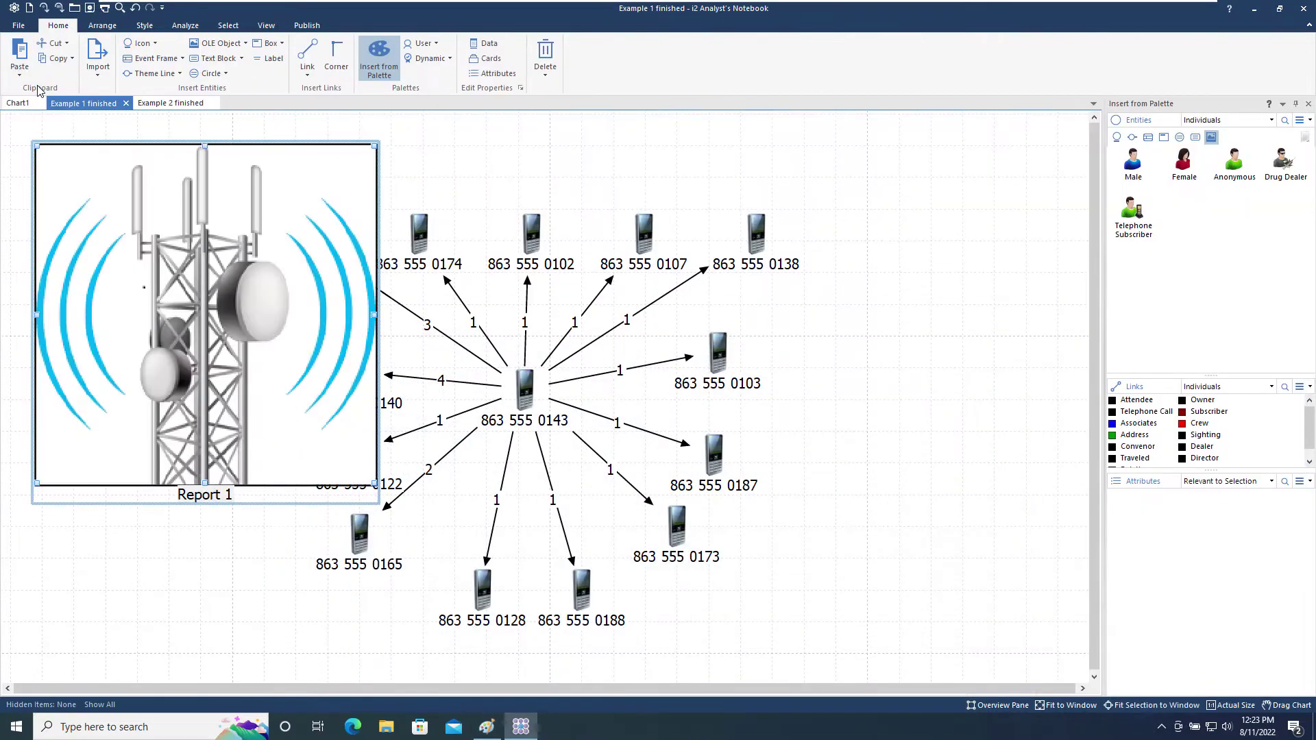
left_click(910, 280)
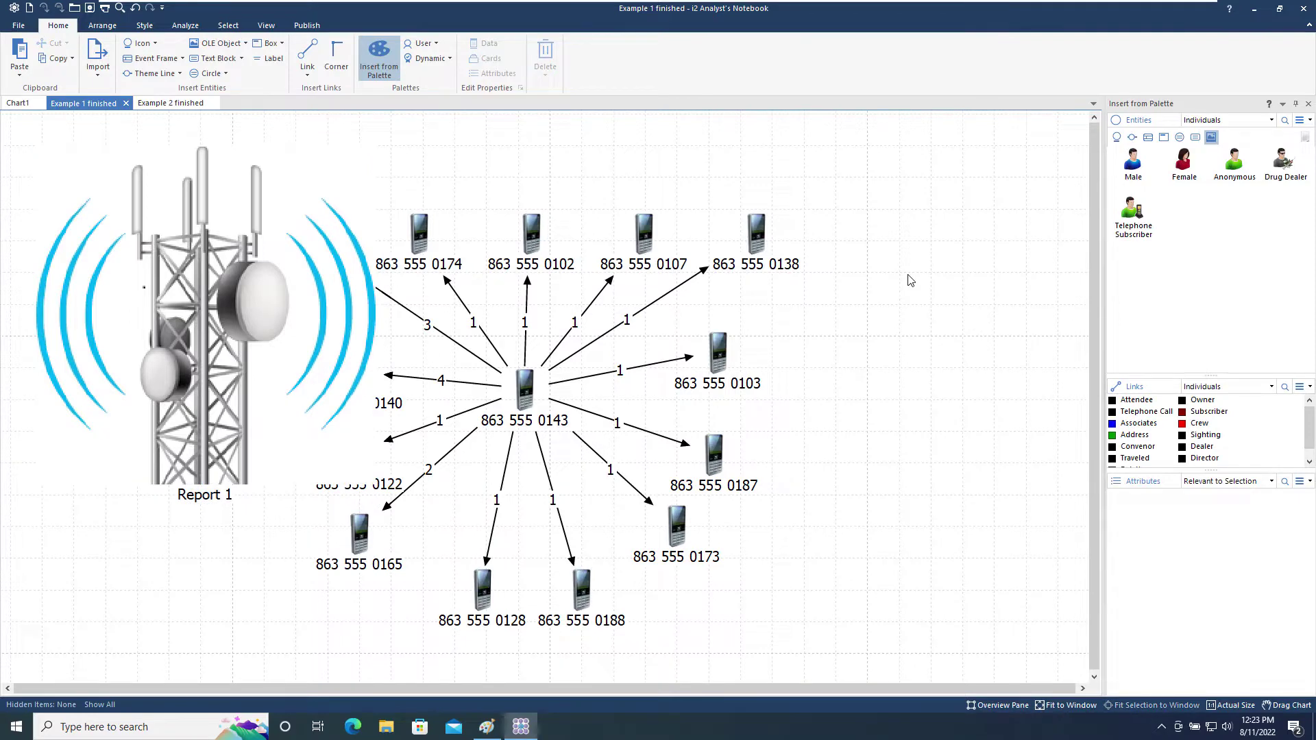
- Send the Report 1 mast picture to the background behind the phones
left_click(322, 295)
left_click(102, 25)
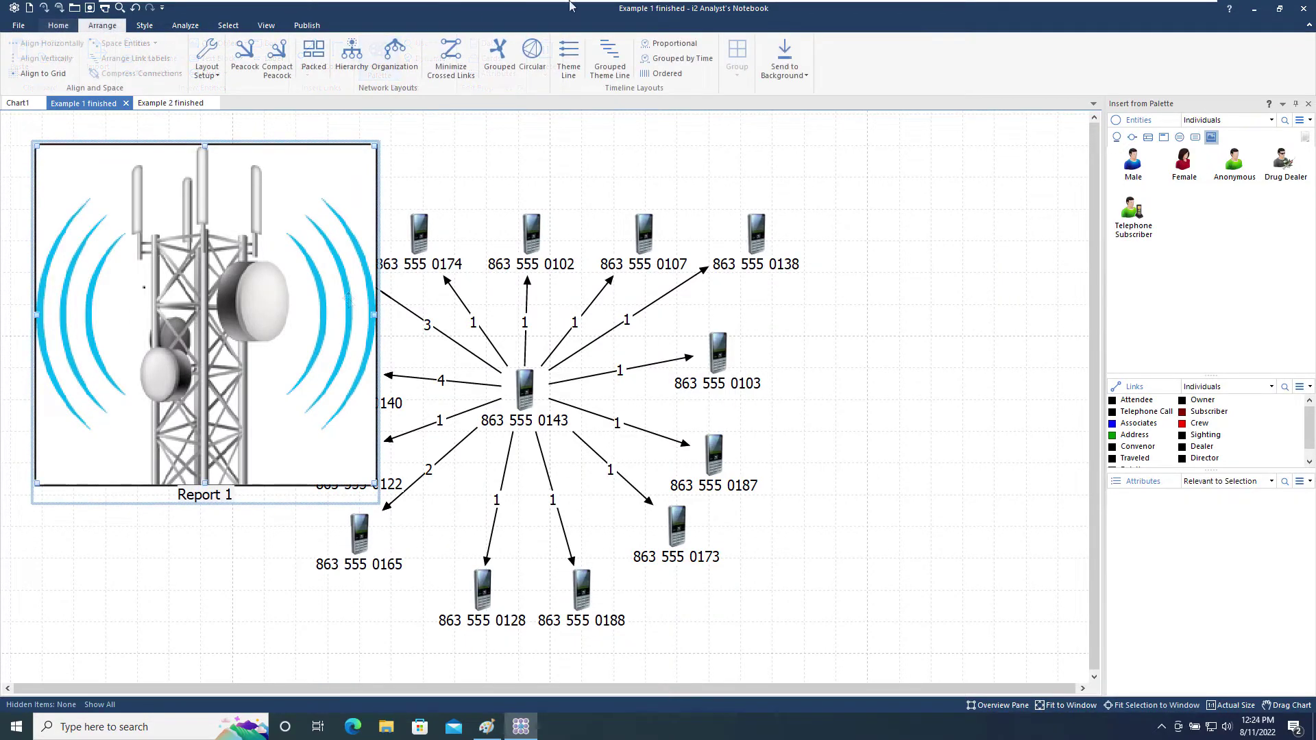
left_click(795, 70)
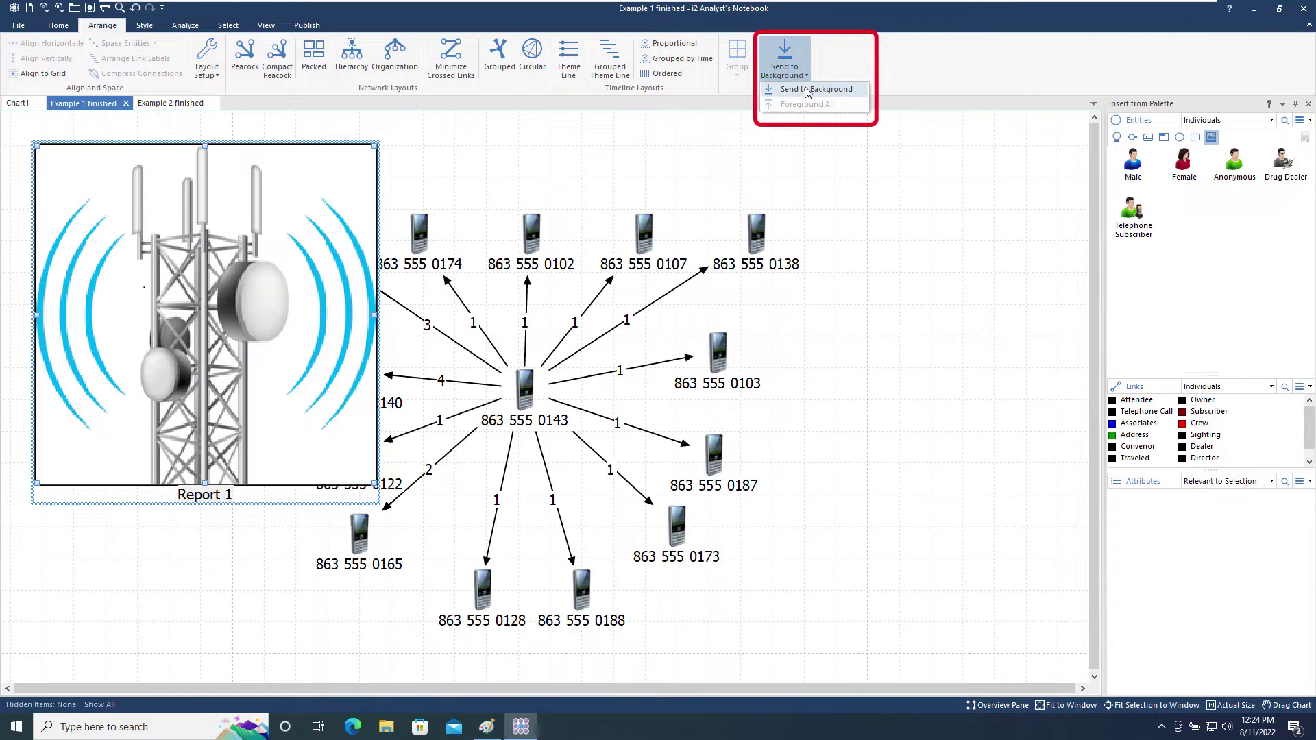
left_click(807, 90)
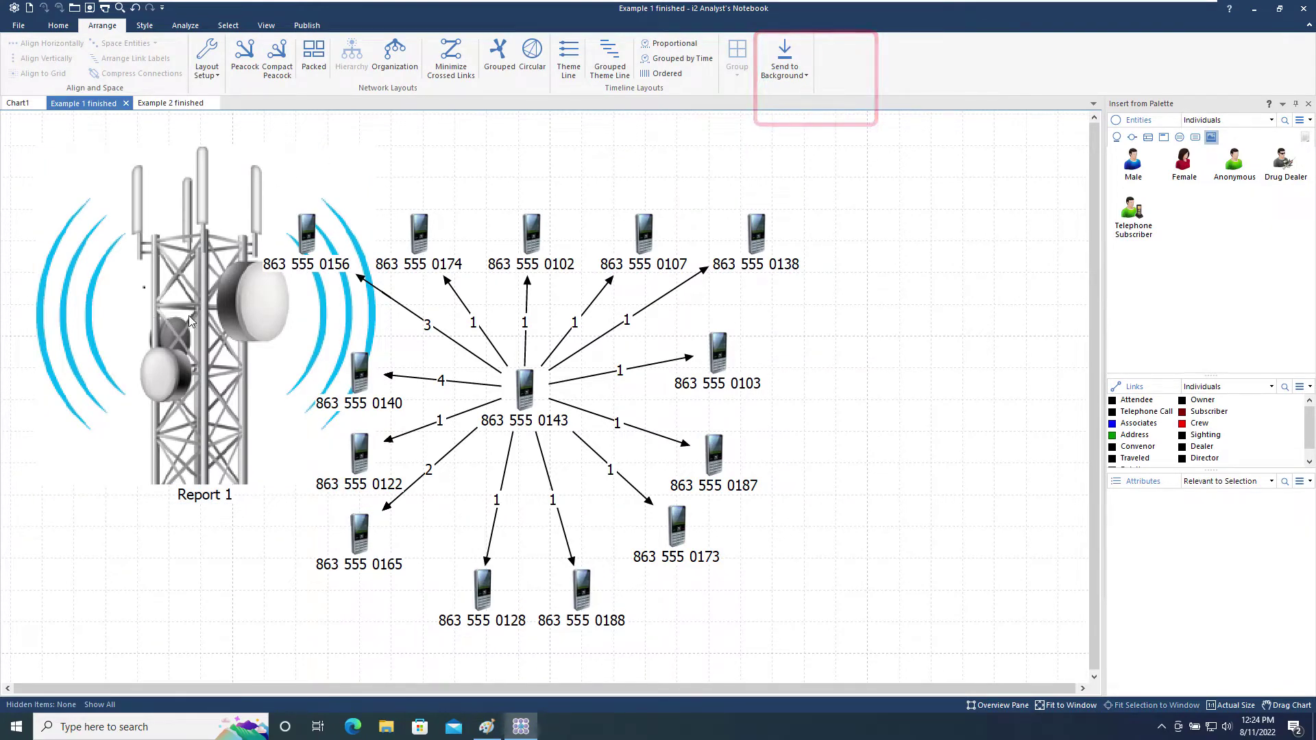
- Select all and drag the phone network left and down over the picture
key("ctrl+a")
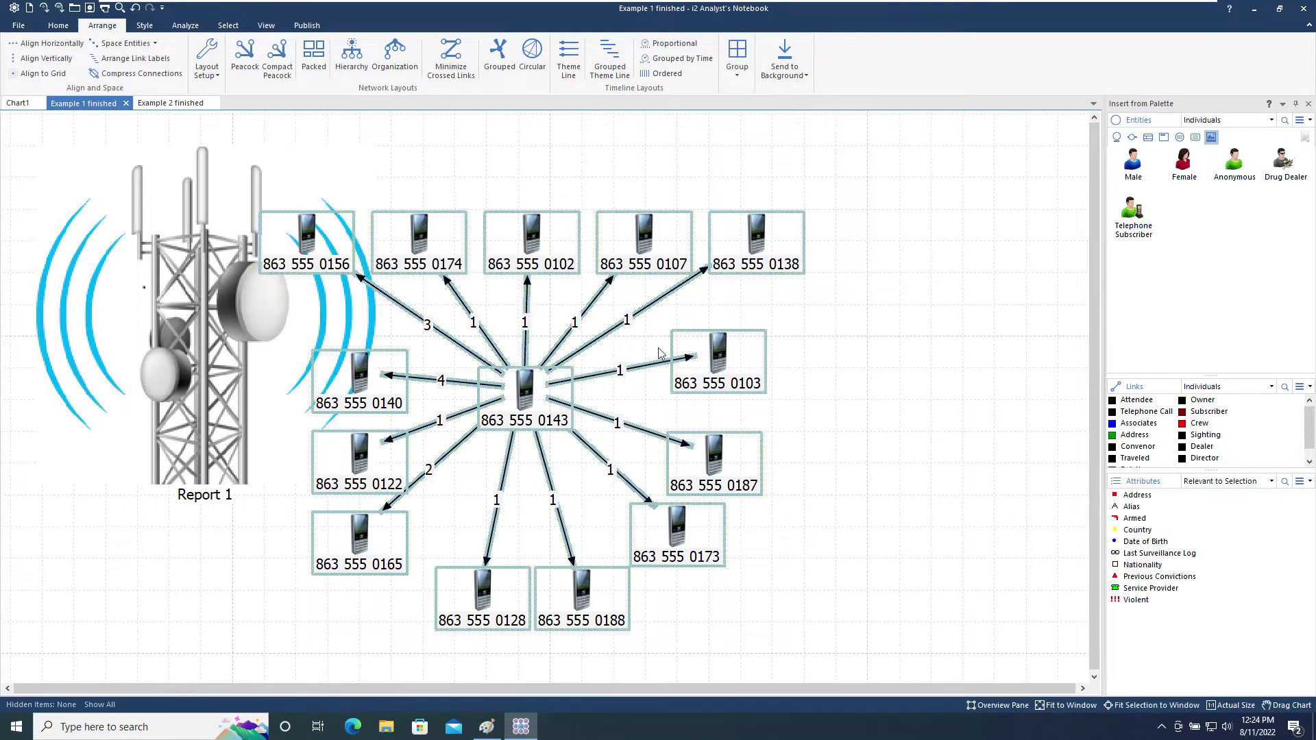
left_click_drag(626, 248, 557, 301)
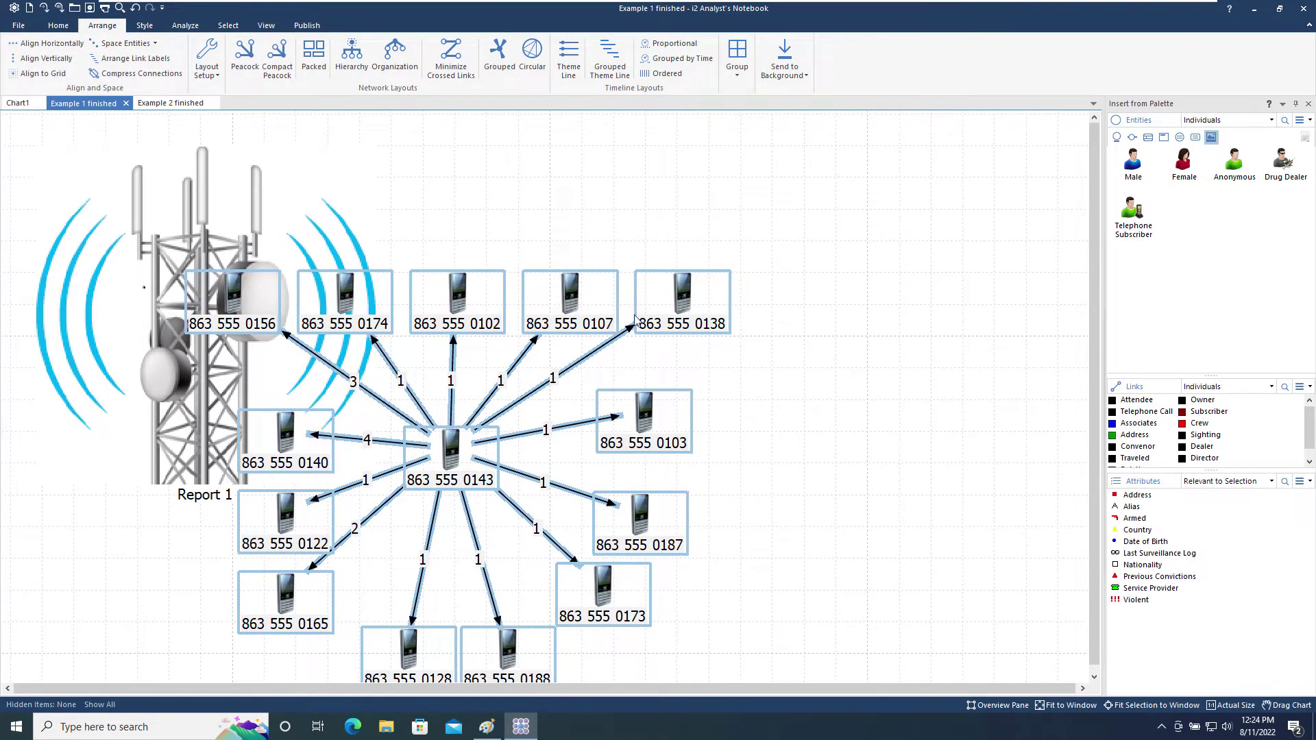
left_click(1053, 706)
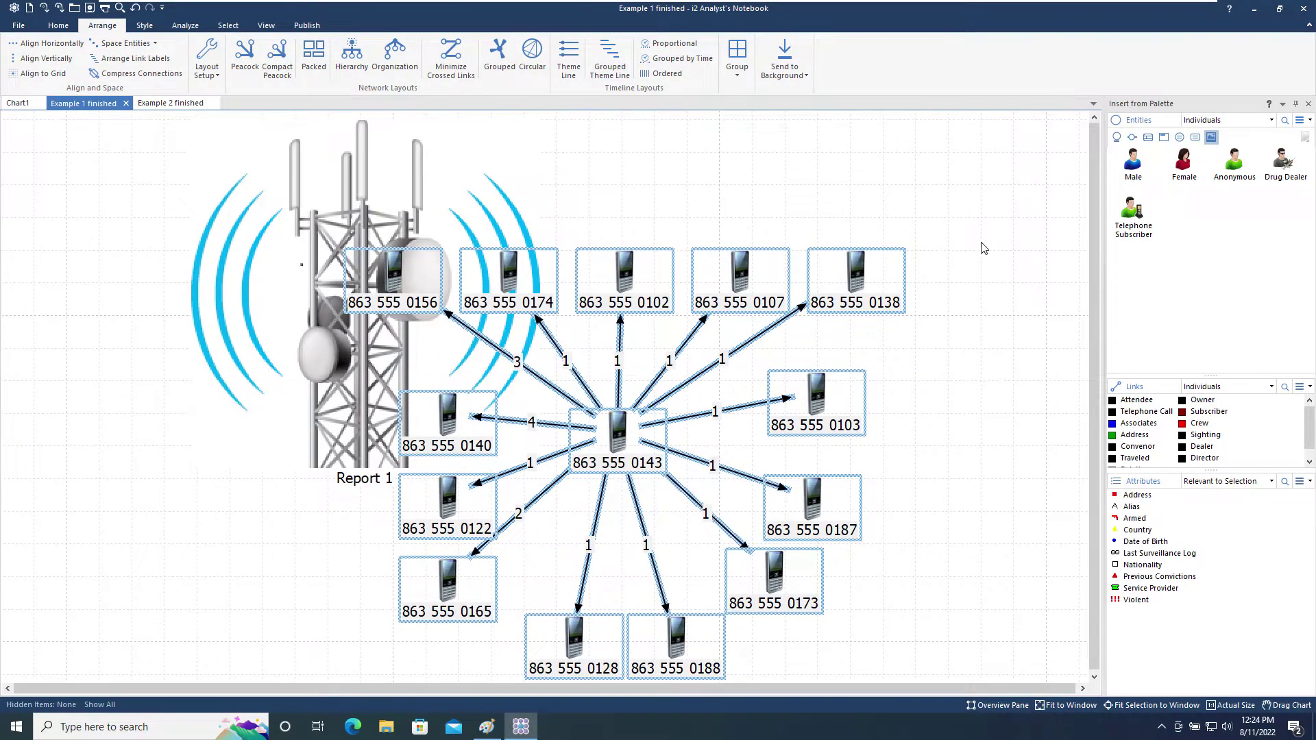
left_click(984, 248)
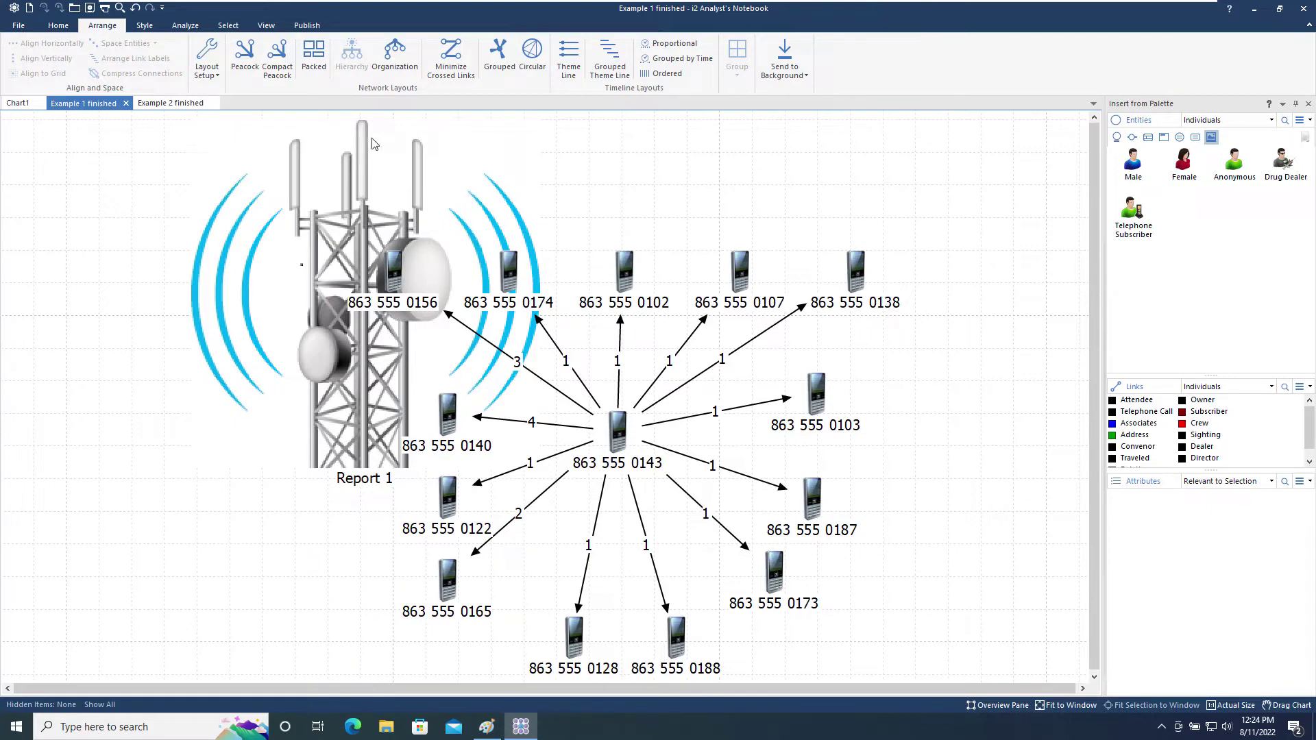
- Bring the mast picture to the front and move it left and down
left_click(784, 75)
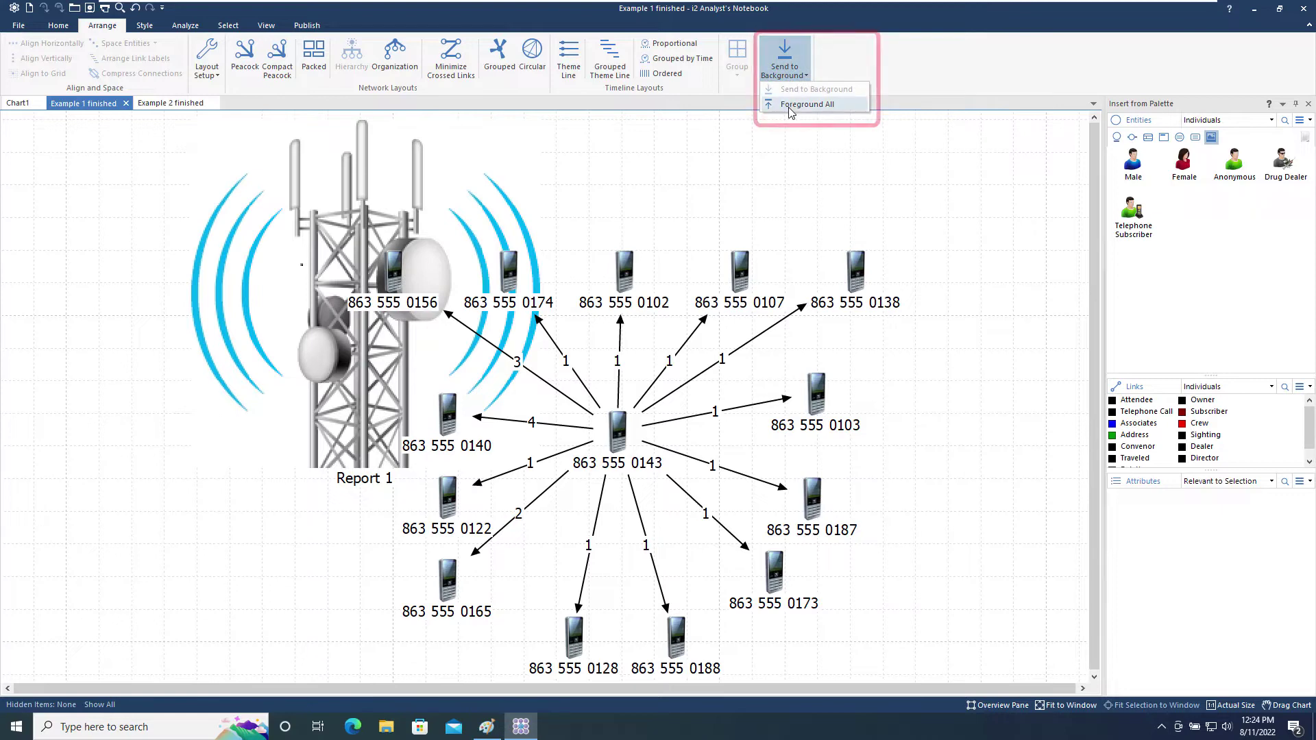
left_click(791, 107)
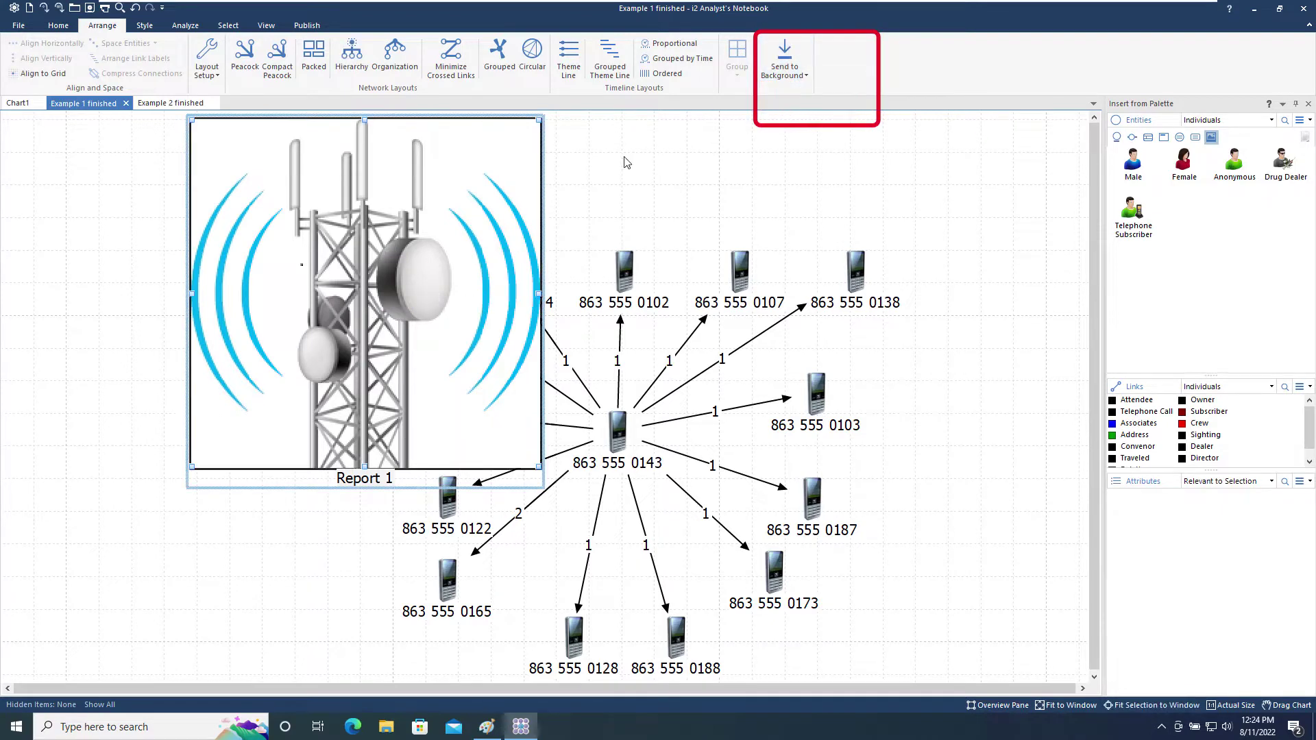
left_click_drag(363, 266, 321, 282)
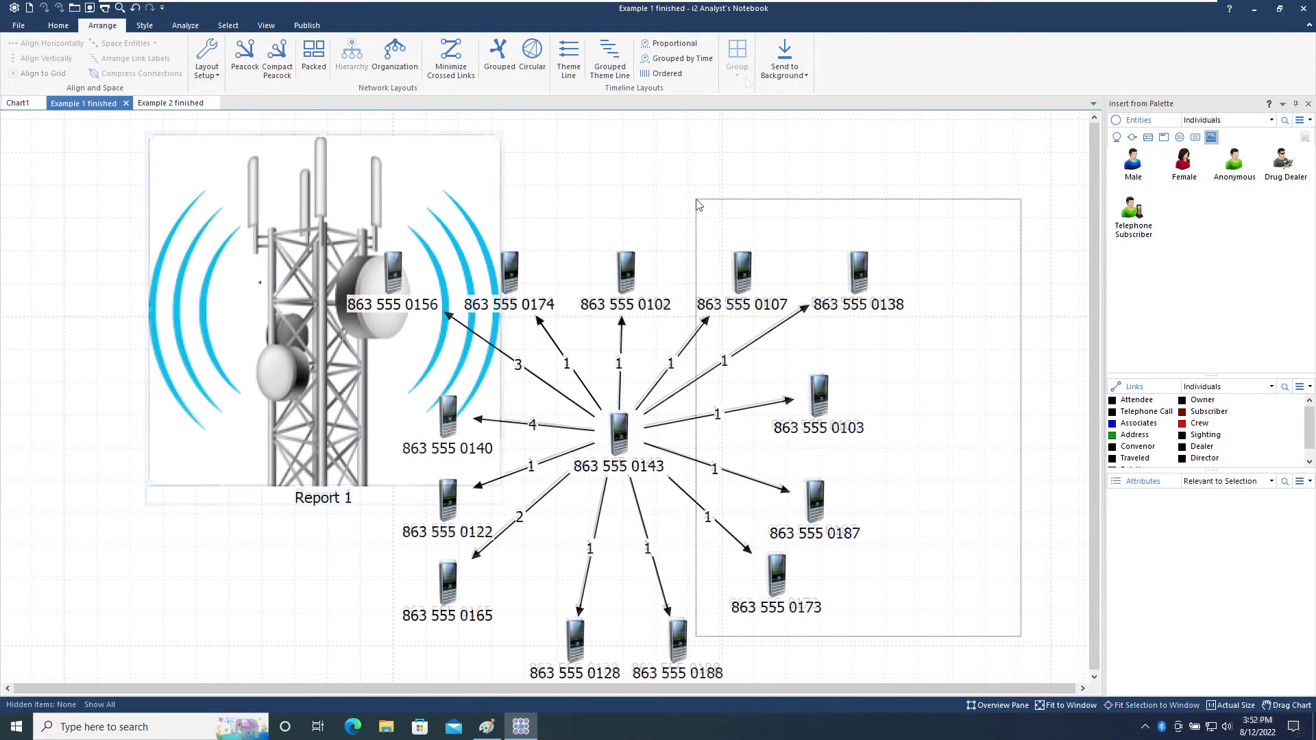
- Group phones 0107, 0138, 0103, 0187, 0173 and 0188, move them right, then ungroup
left_click_drag(697, 207, 697, 206)
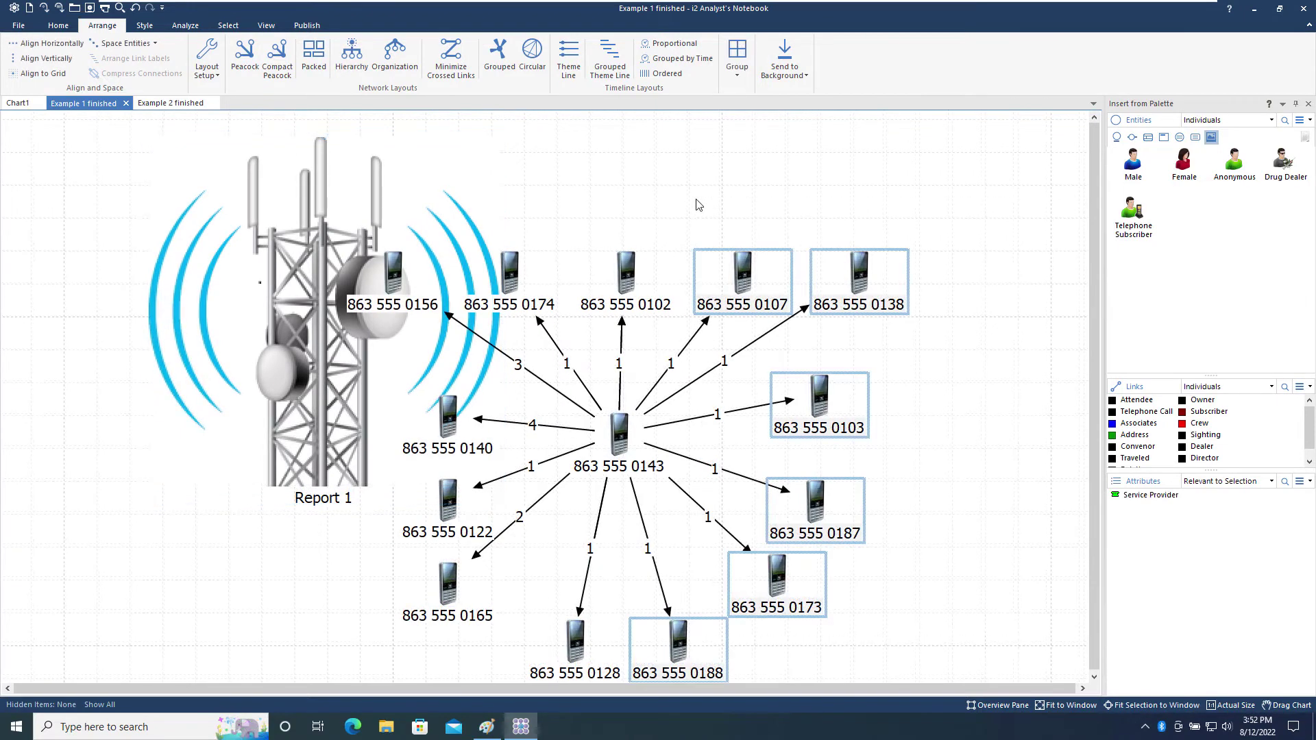
left_click(737, 72)
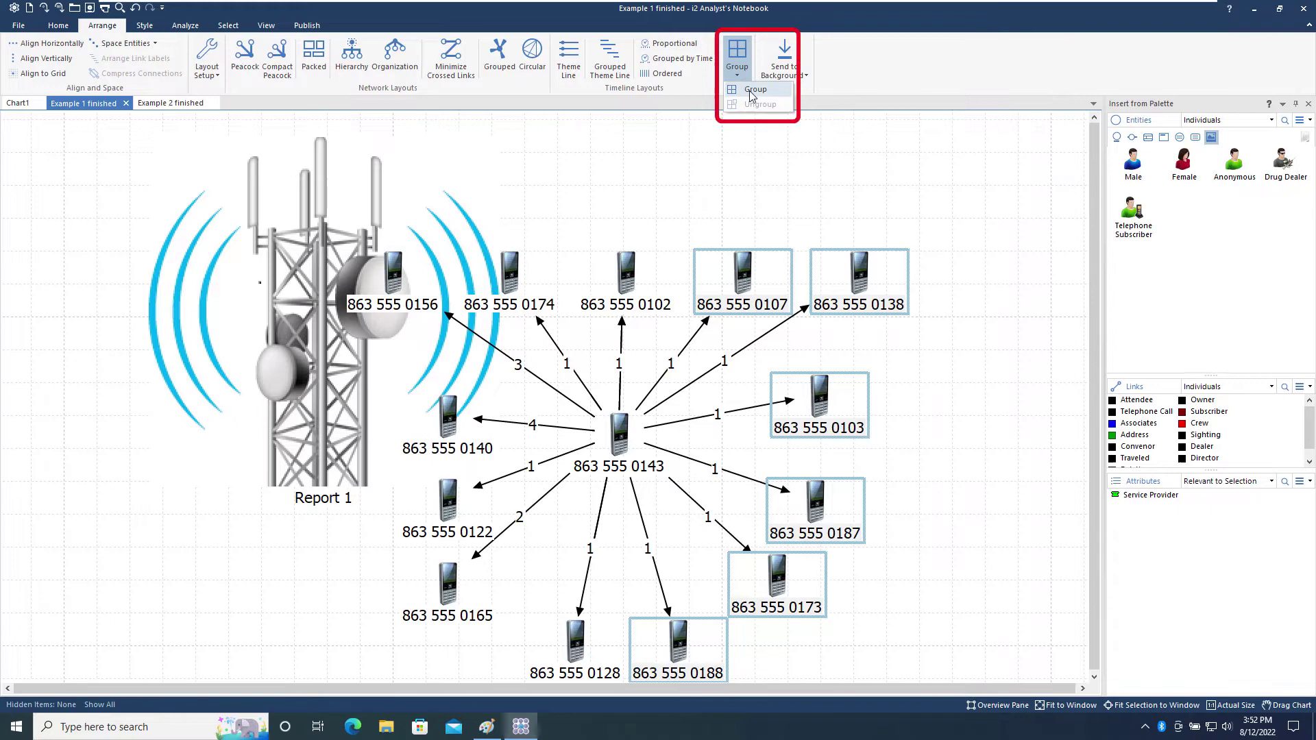
left_click(754, 90)
left_click_drag(603, 342, 749, 274)
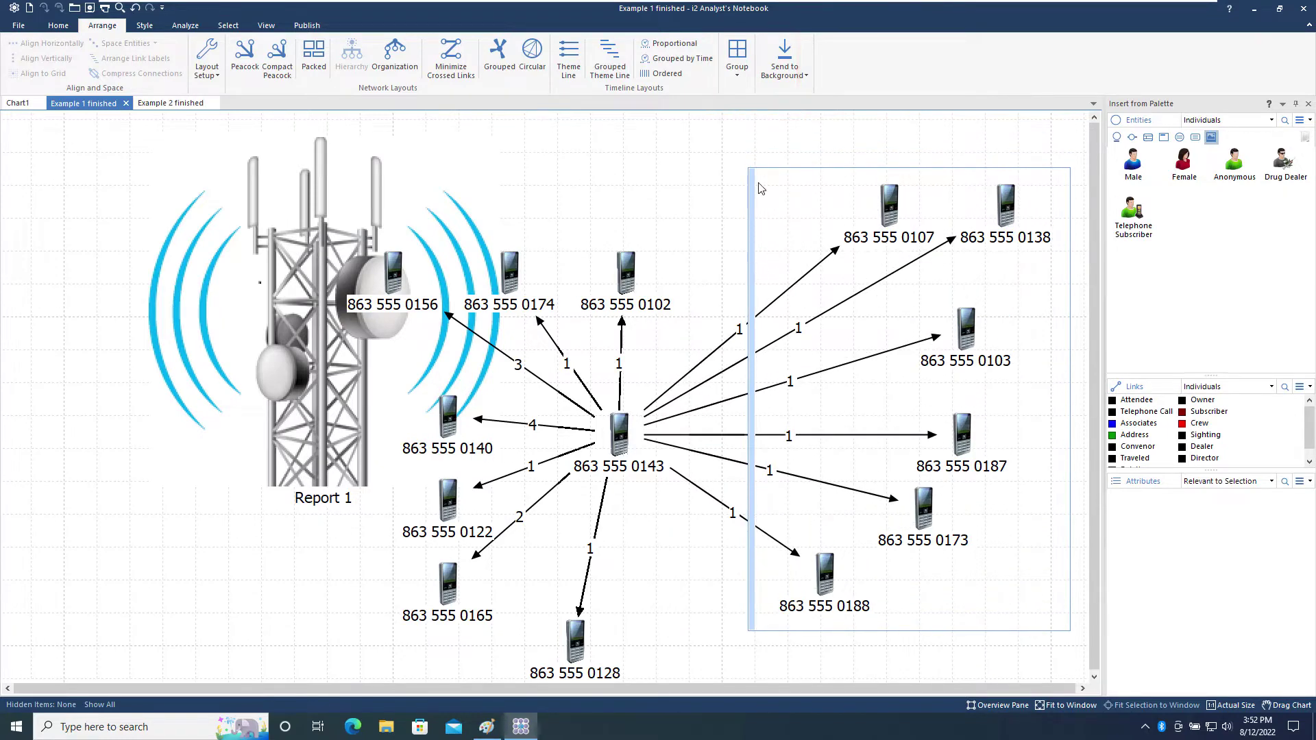
left_click(737, 75)
left_click(745, 106)
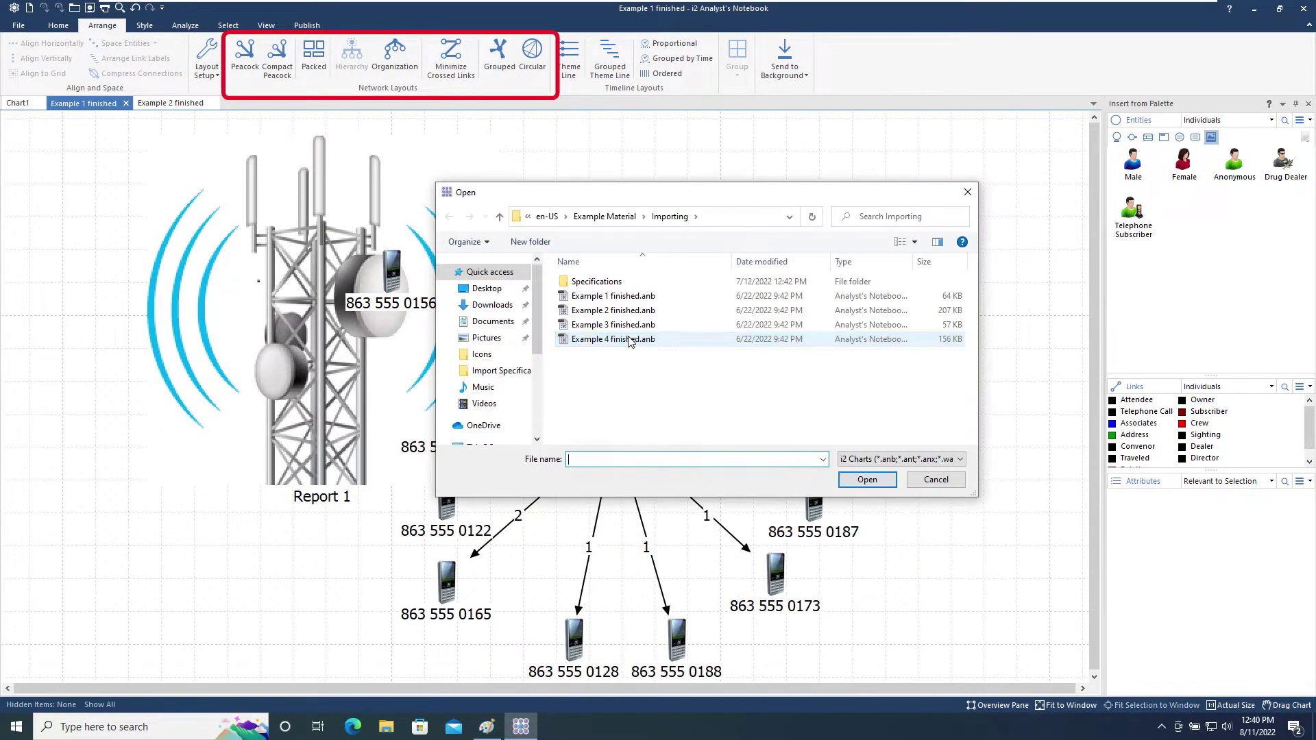
- Open Example 4 finished.anb and apply a Peacock layout to its bank-account network
left_click(637, 339)
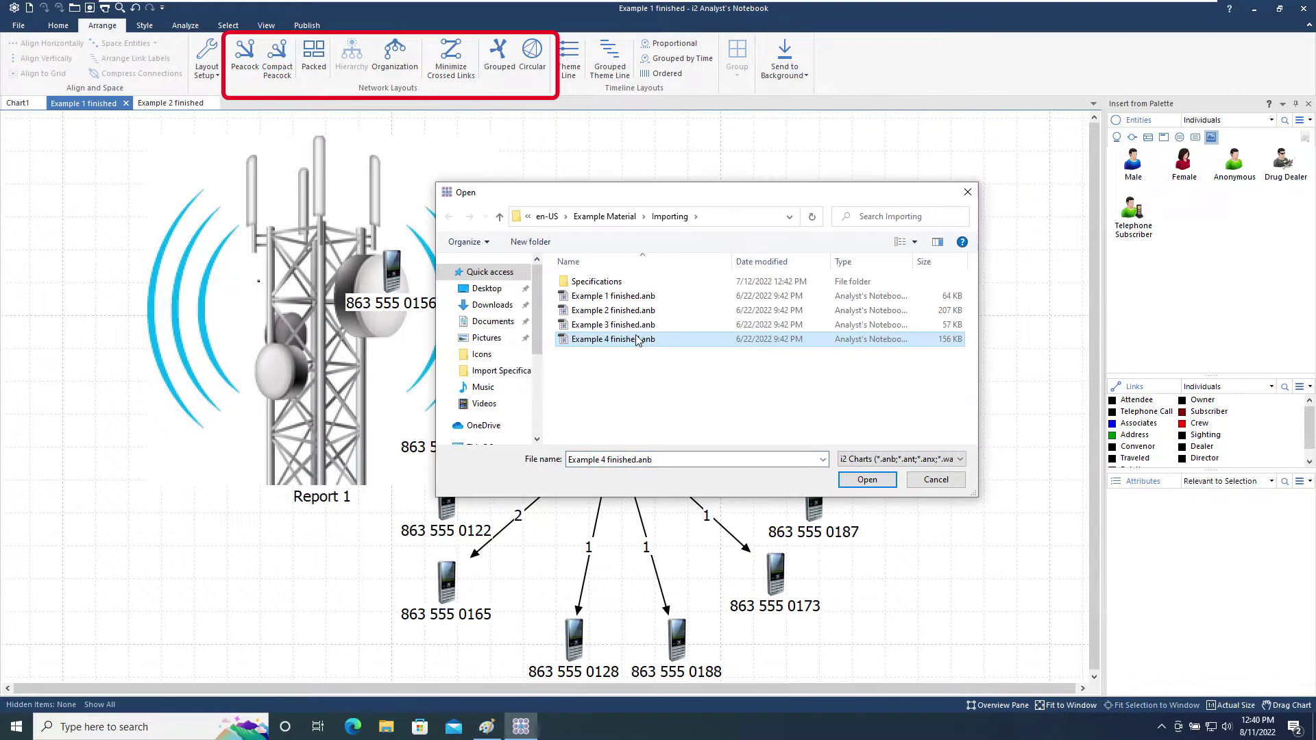
left_click(874, 482)
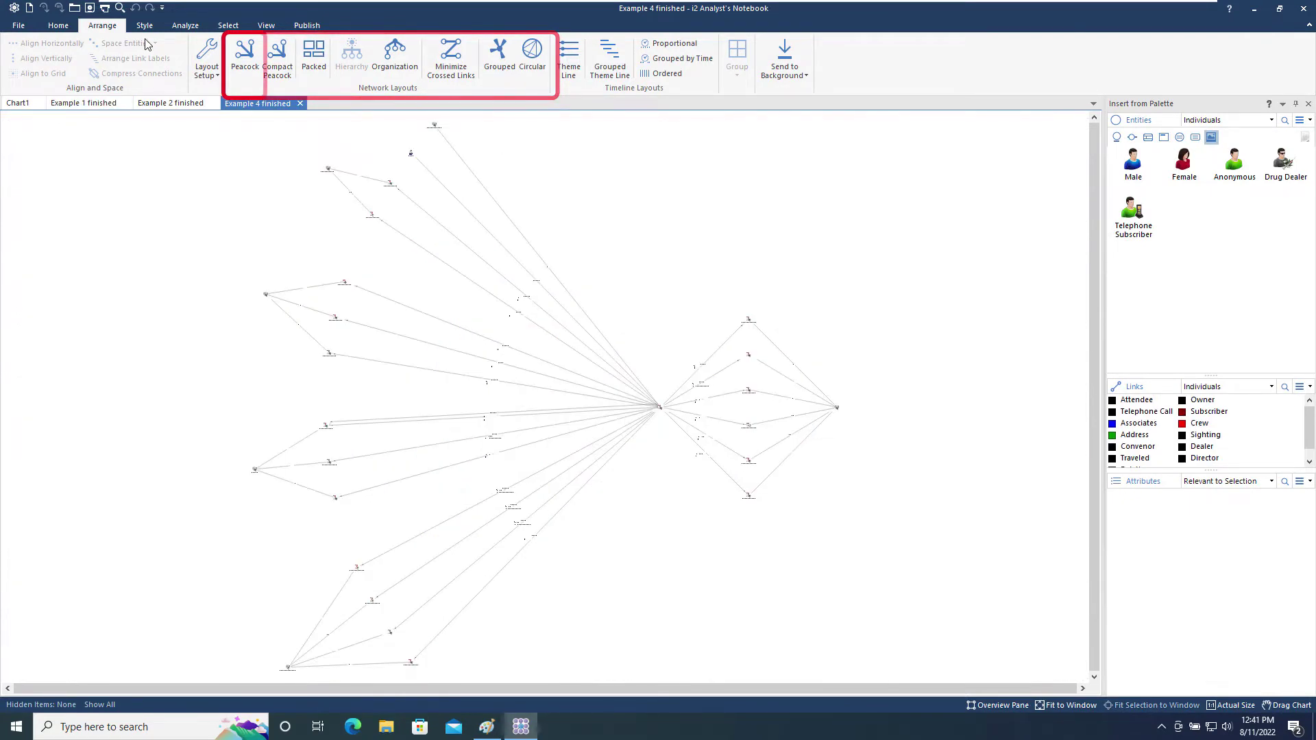
left_click(257, 70)
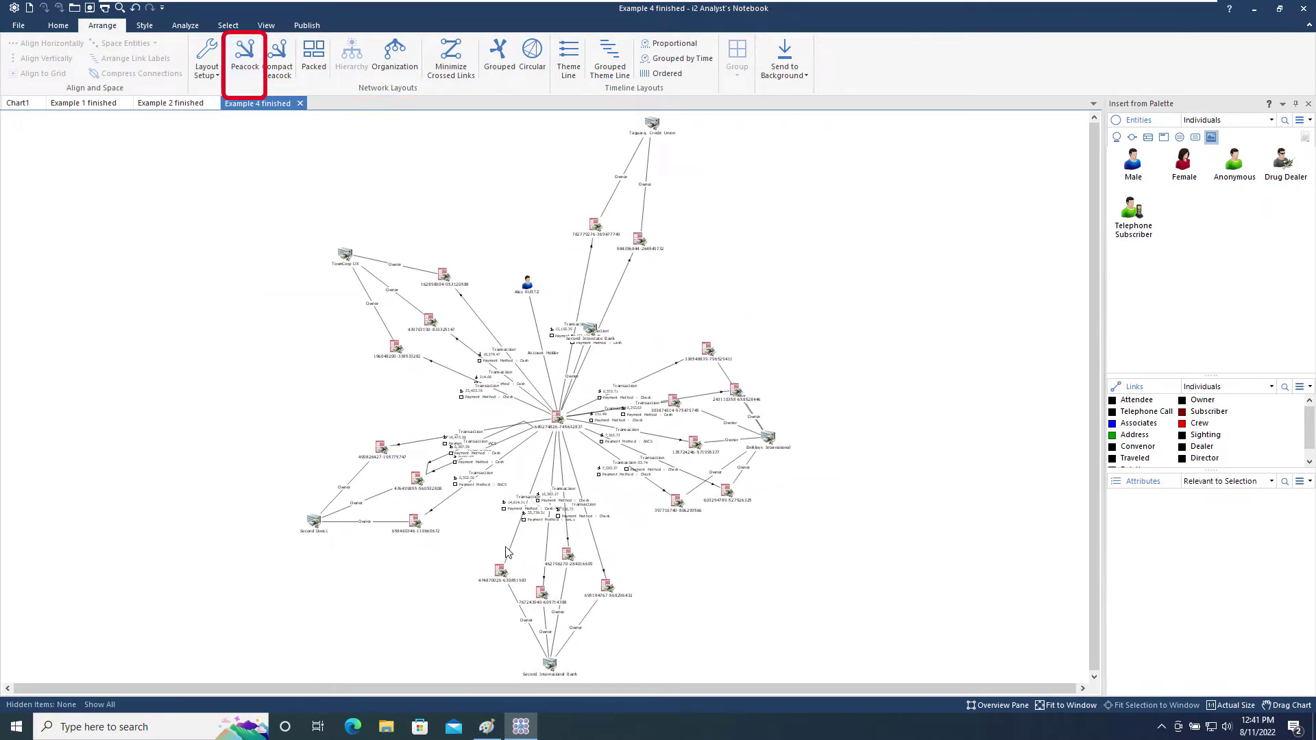
scroll(498, 567, "up", 5)
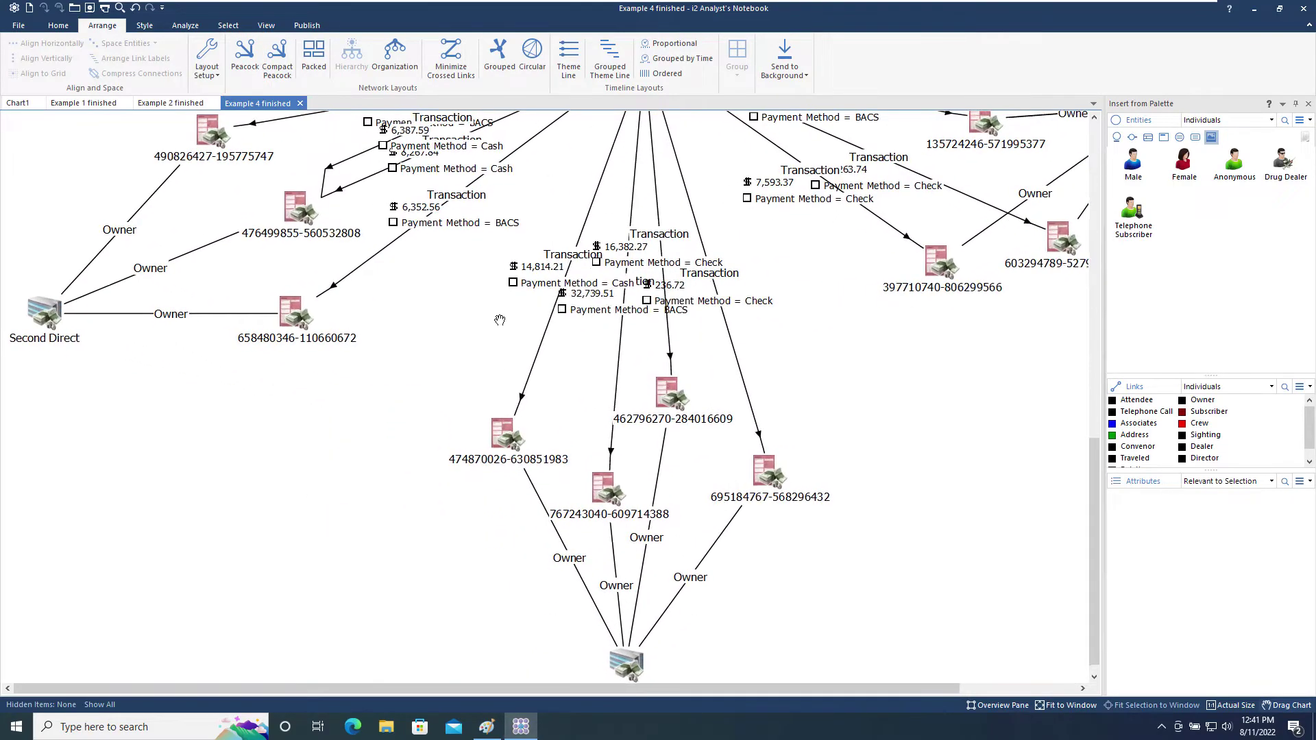
scroll(472, 394, "up", 4)
scroll(425, 344, "up", 4)
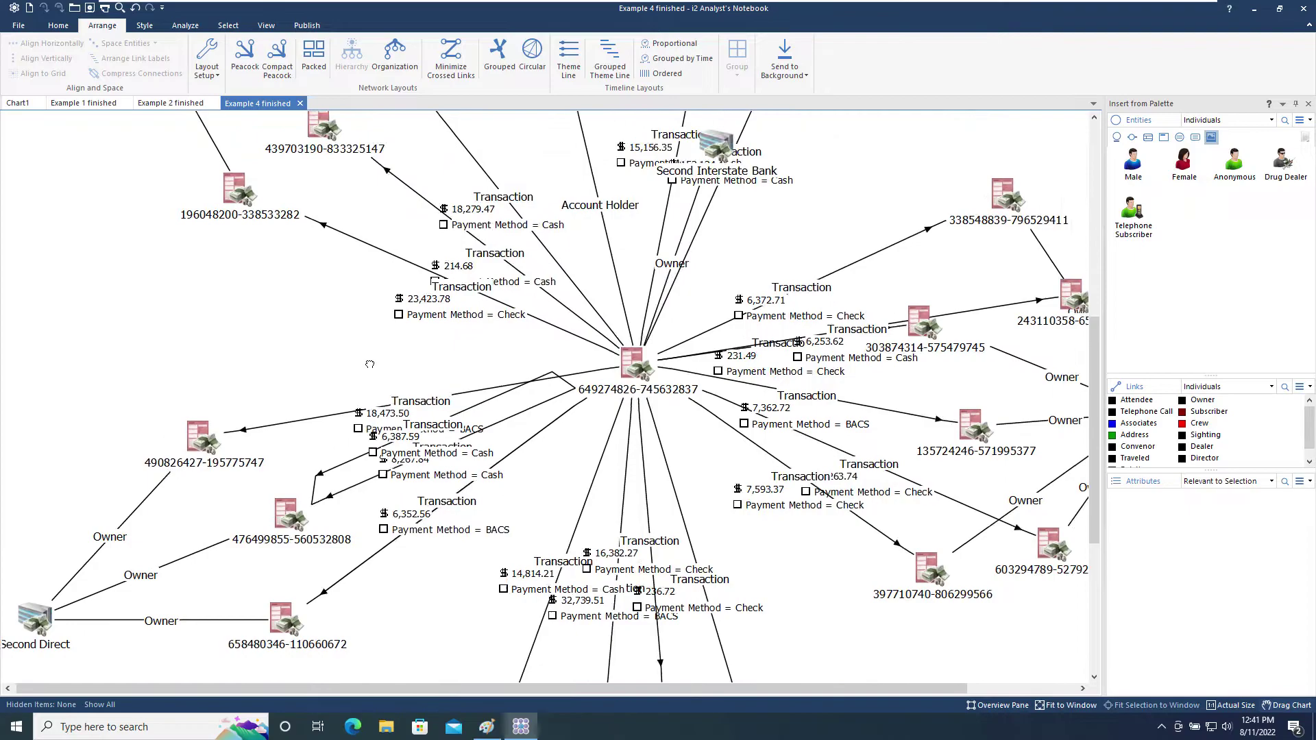
mouse_move(595, 183)
left_mouse_down()
mouse_move(413, 69)
mouse_move(365, 165)
left_mouse_up()
left_click_drag(758, 196, 740, 92)
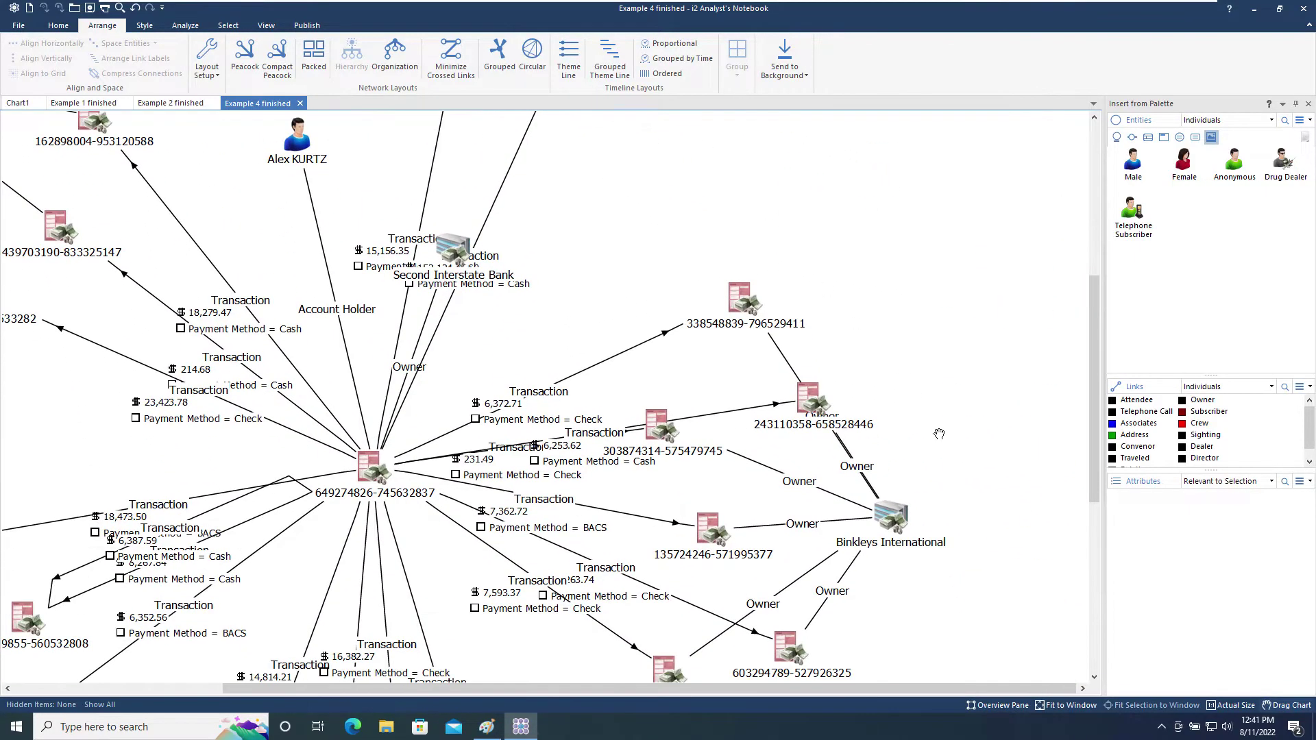
left_click_drag(938, 434, 962, 252)
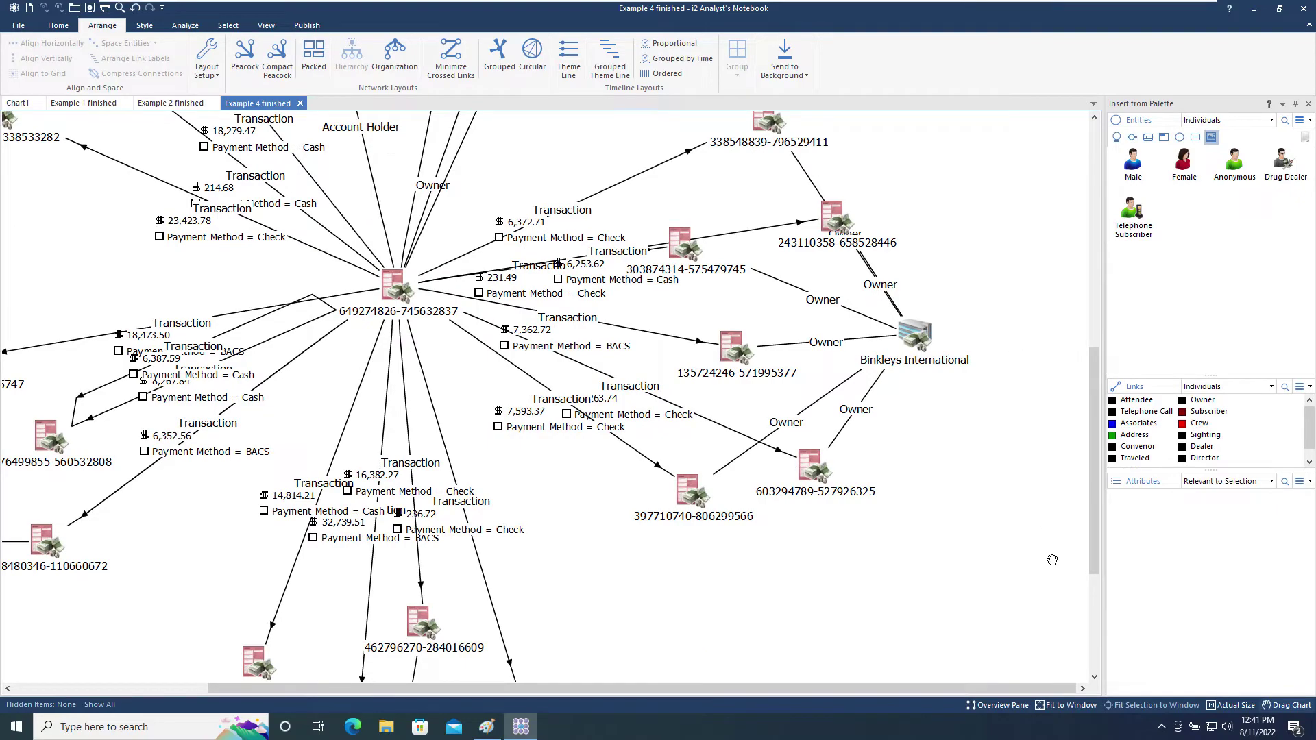
left_click(1067, 707)
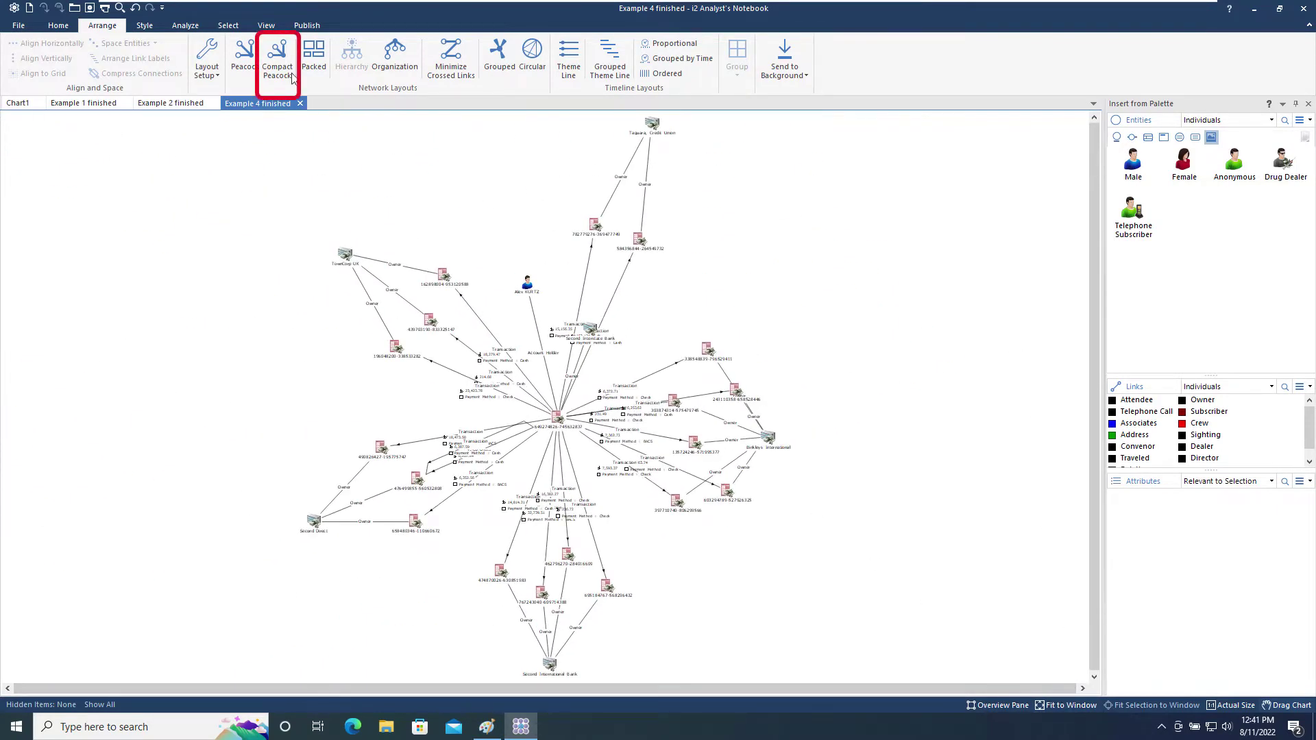
- Arrange the Example 4 network as a compact peacock, then as an organization hierarchy
left_click(277, 59)
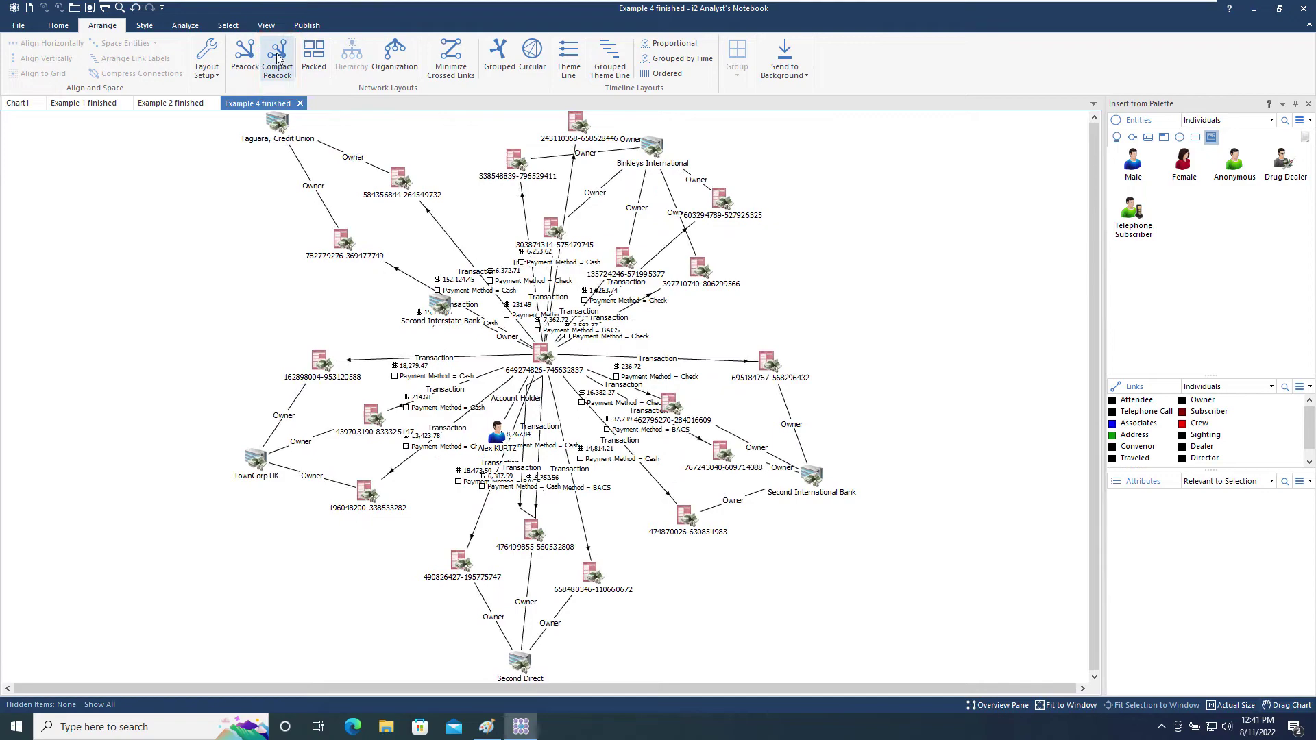
left_click(395, 62)
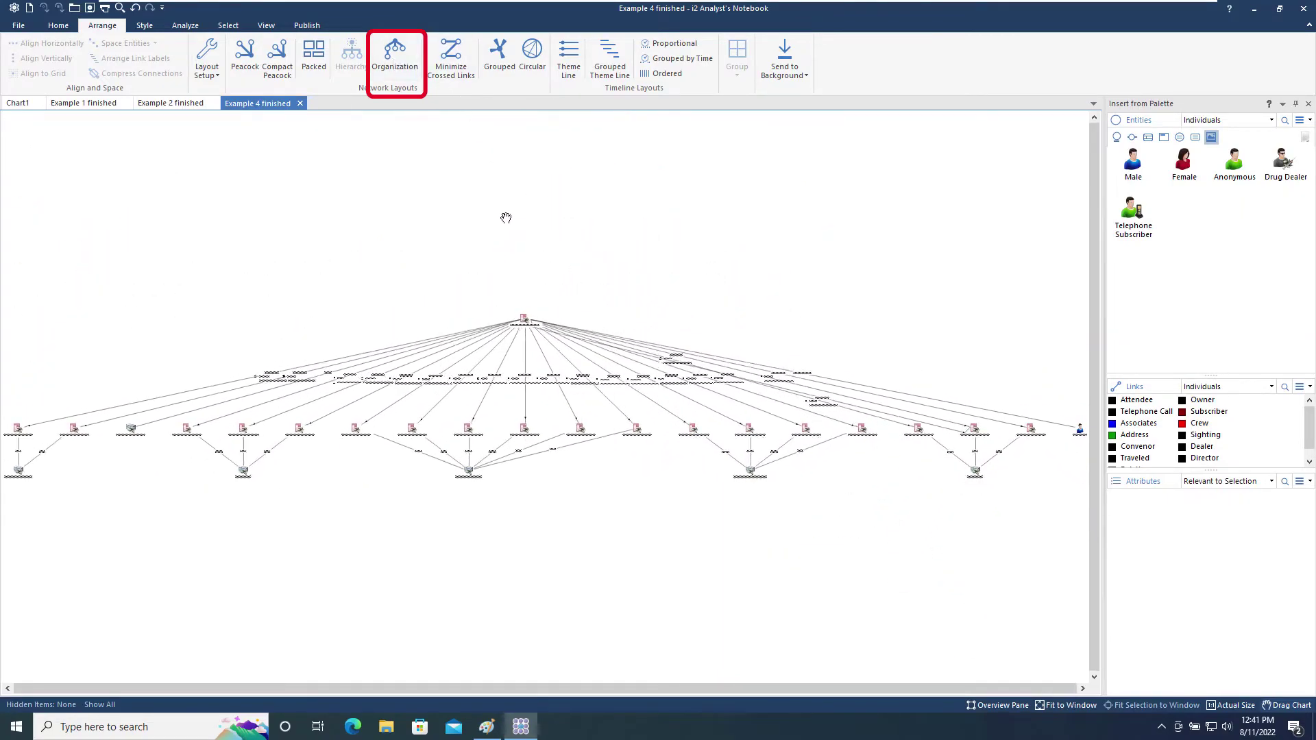
- Zoom and pan the hierarchy to inspect Owner links converging on TownCorp UK and Binkleys International
scroll(522, 310, "up", 5)
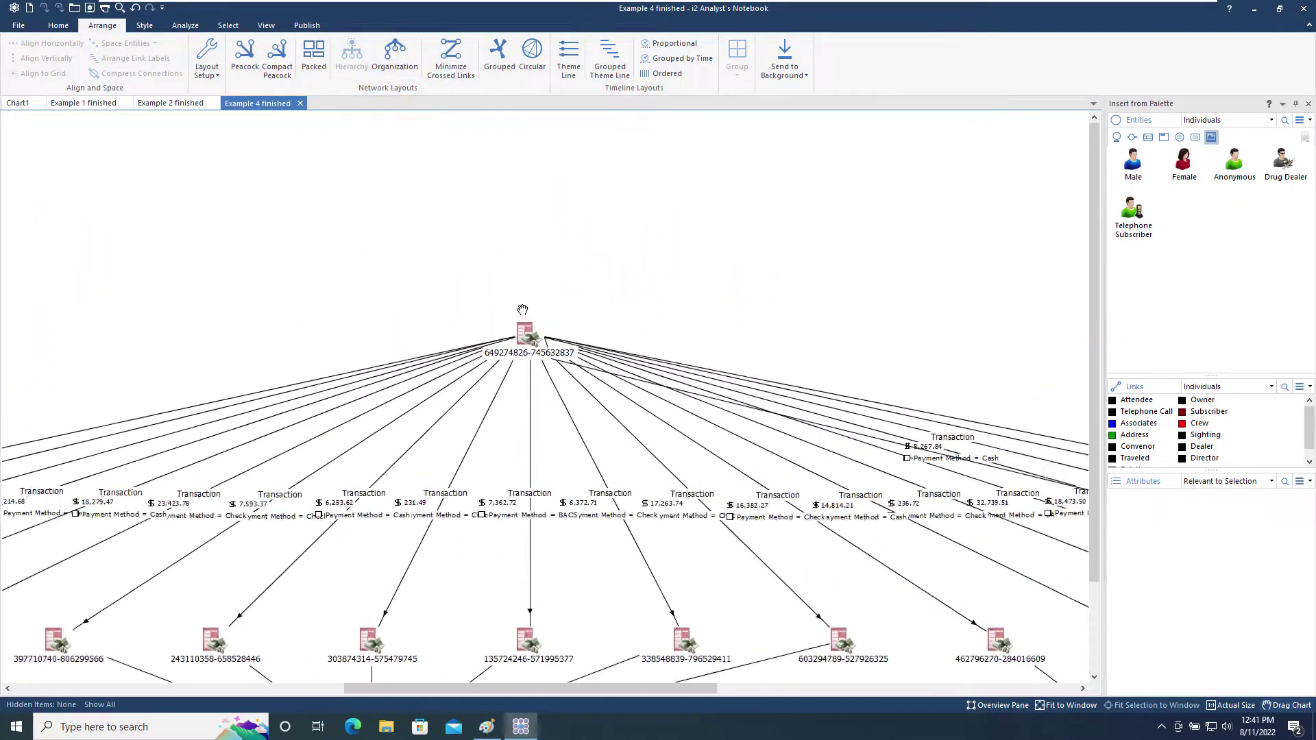
left_click_drag(713, 459, 250, 298)
scroll(639, 515, "down", 5)
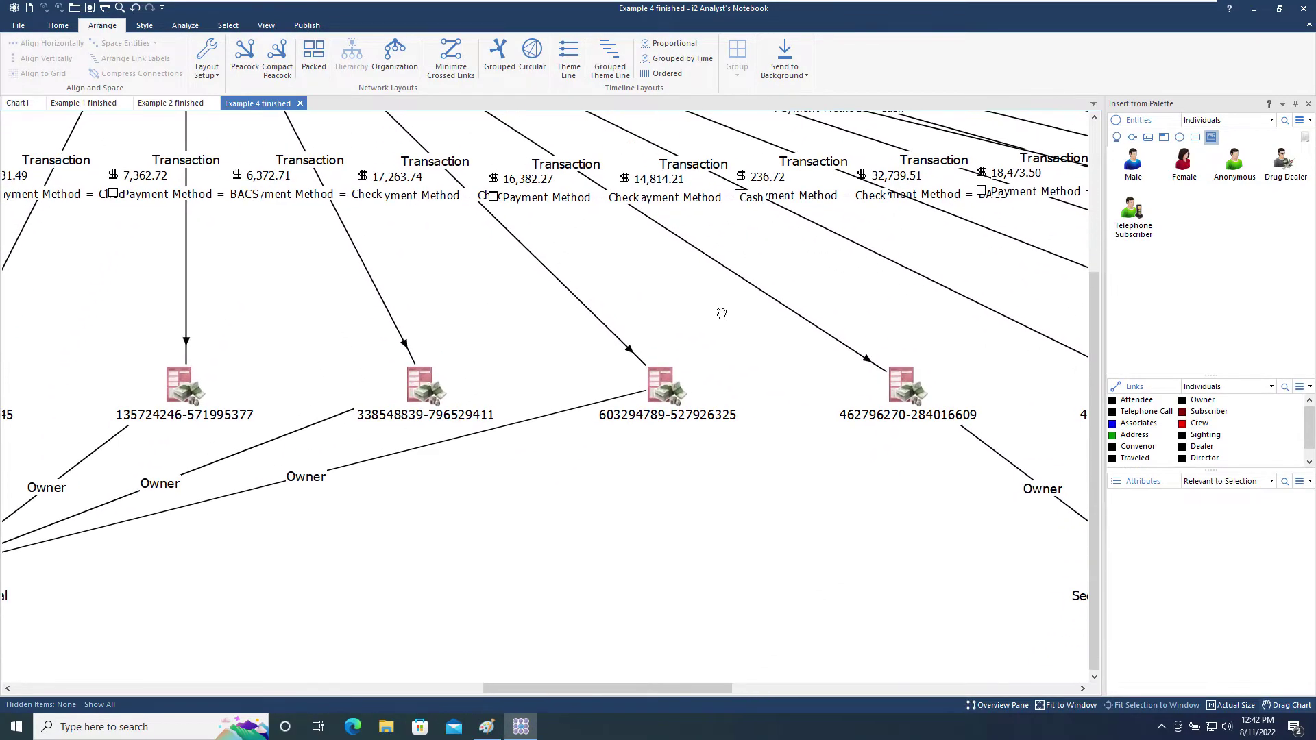
left_click_drag(426, 464, 687, 497)
left_click_drag(402, 507, 576, 534)
scroll(611, 534, "up", 1)
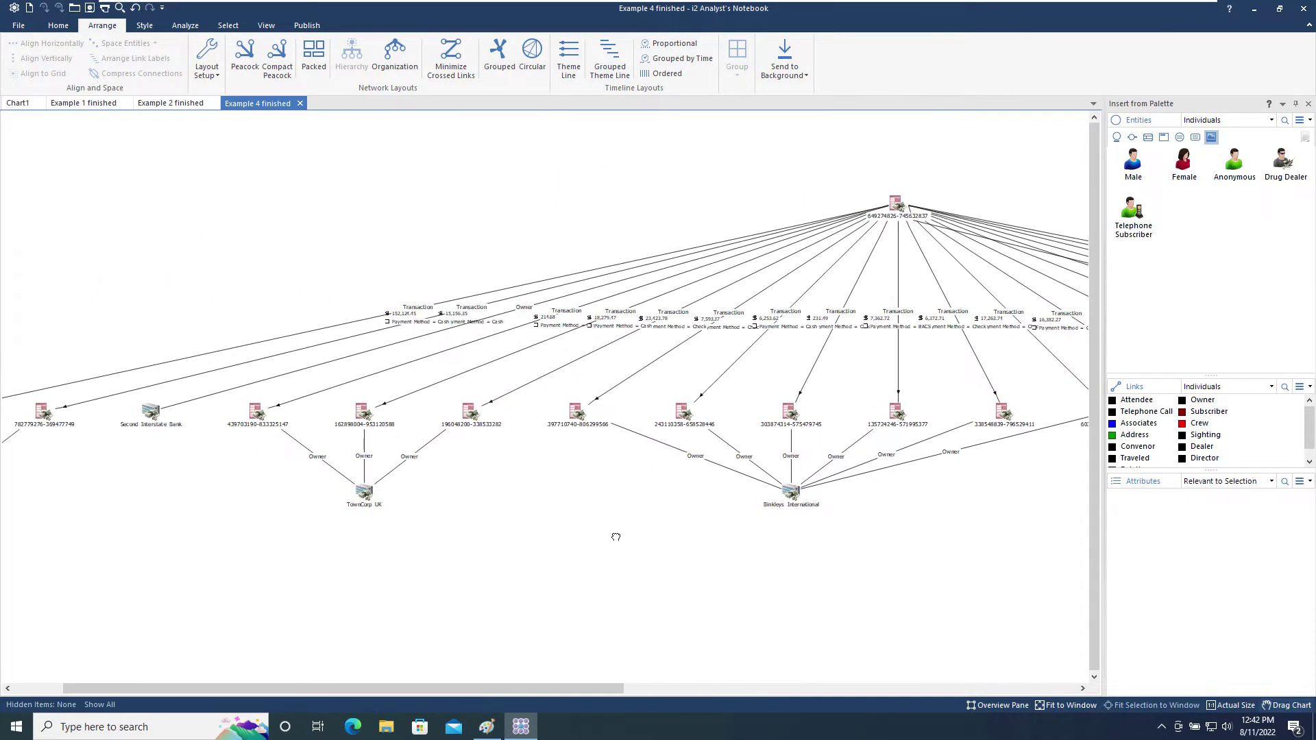
scroll(603, 495, "down", 3)
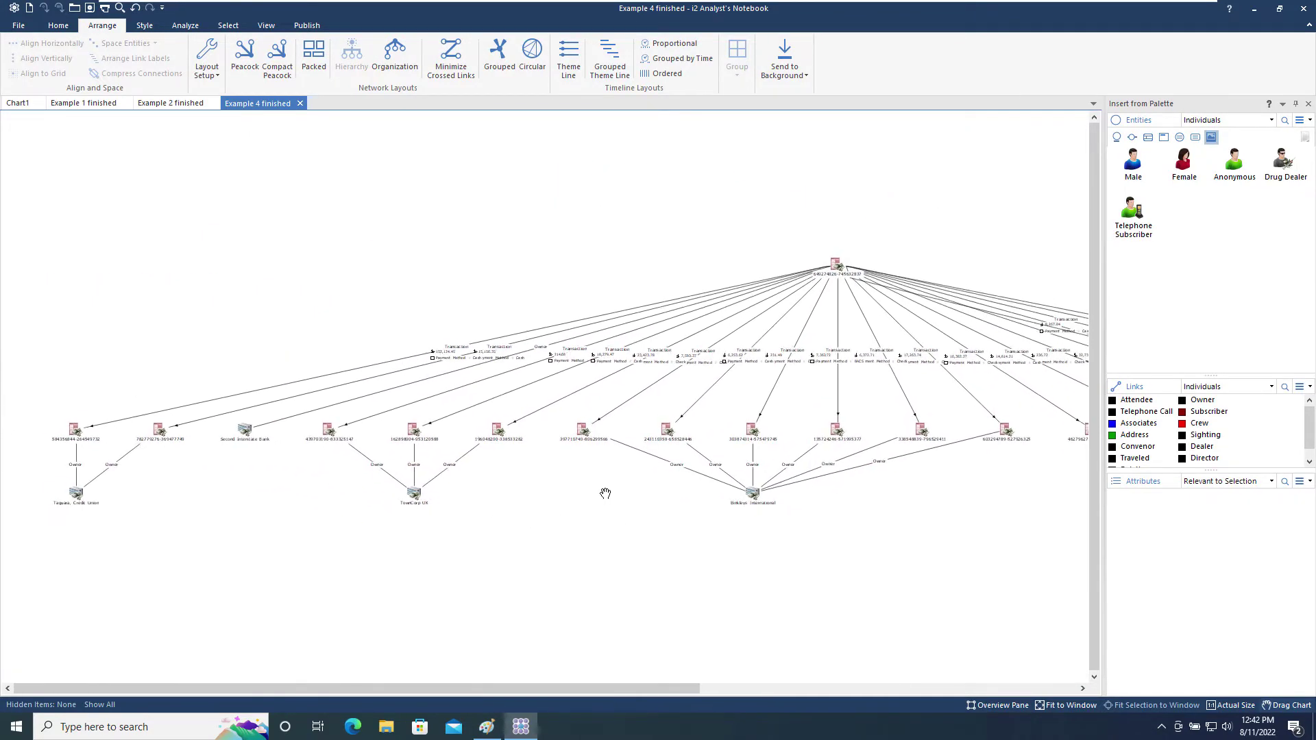
- Fit the Example 4 network to the window, try Grouped, then apply the Circular layout
left_click(1066, 706)
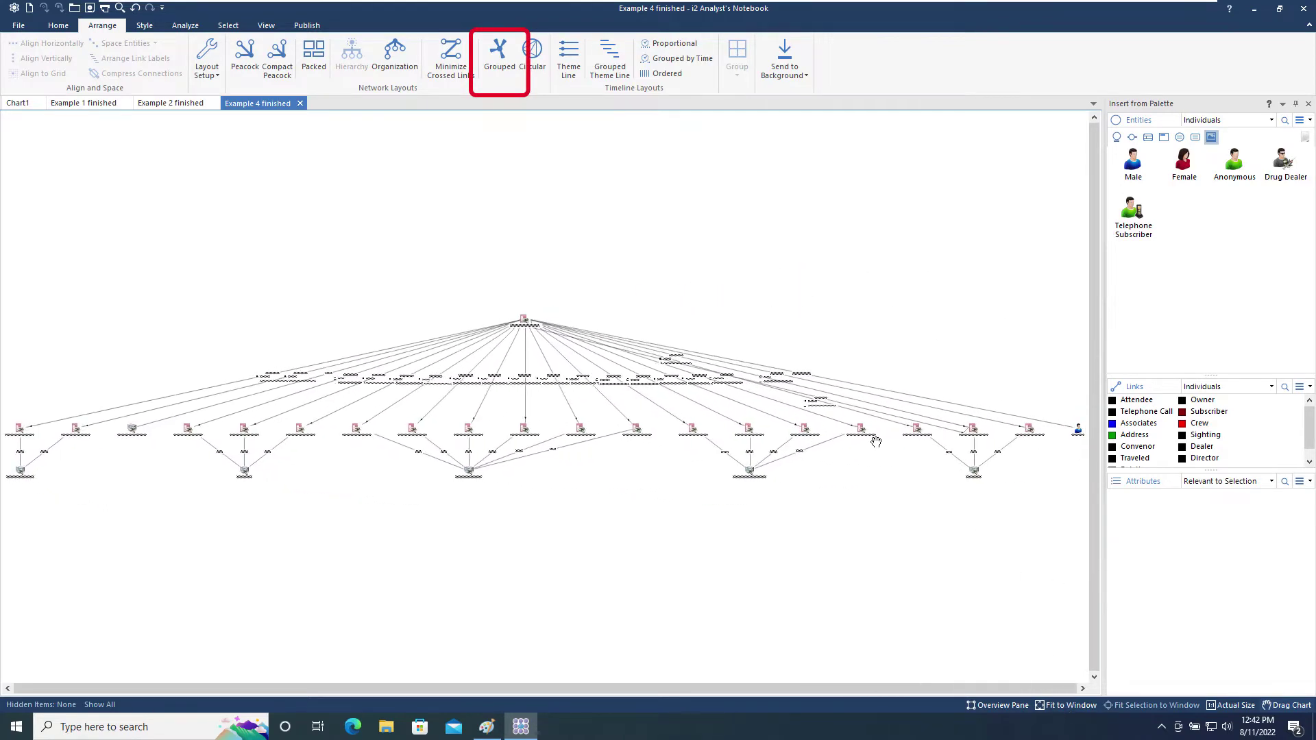
left_click(499, 58)
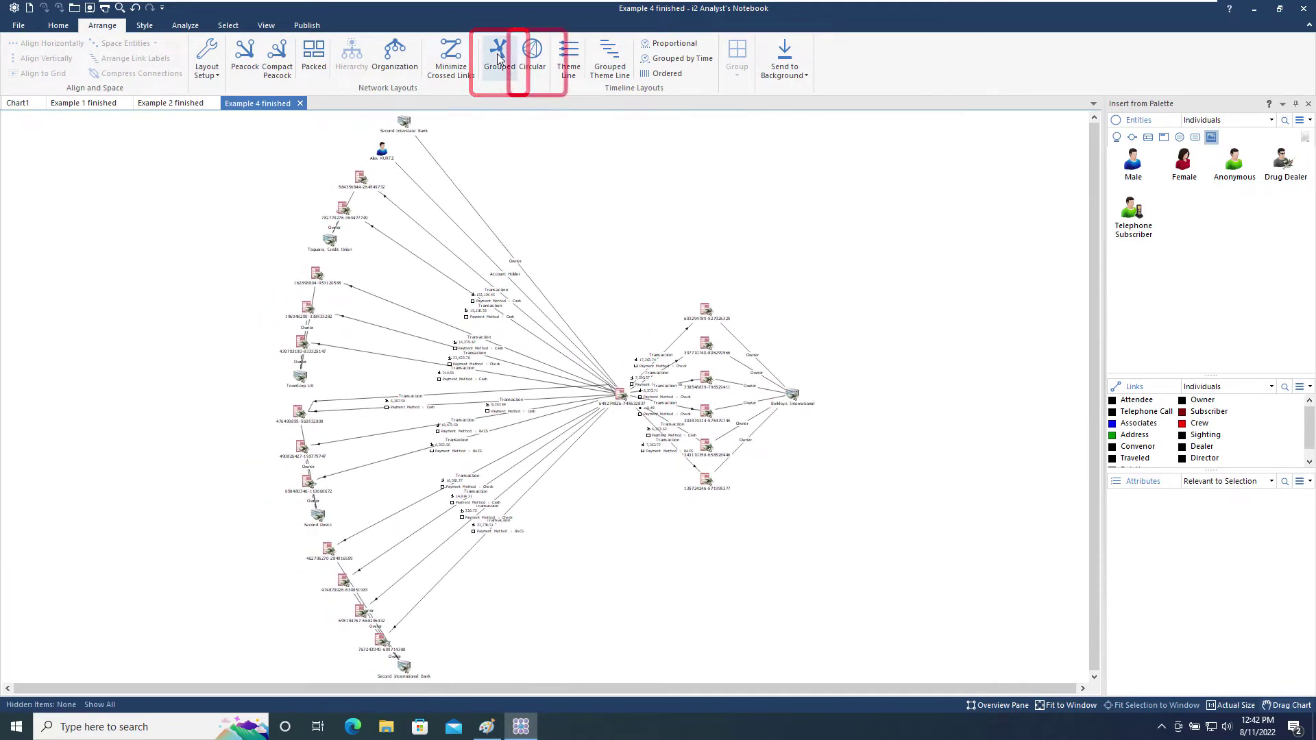
left_click(532, 61)
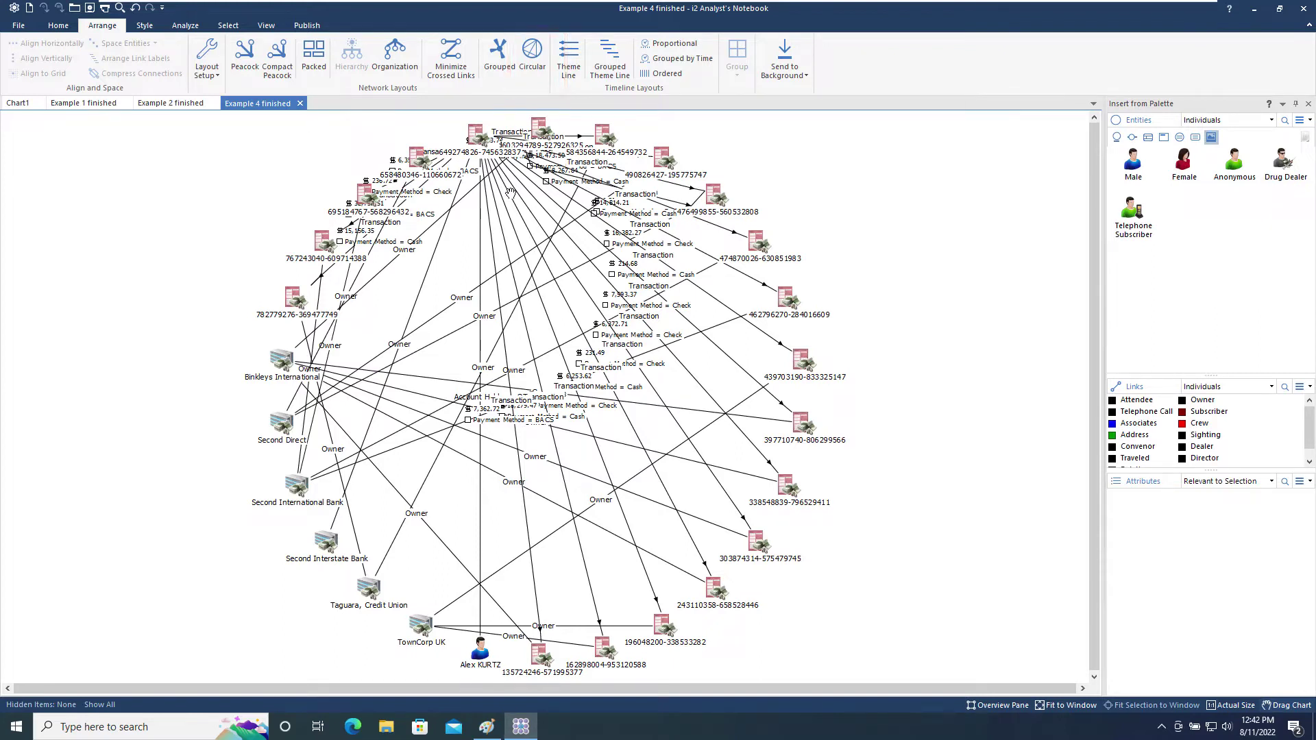
left_click(452, 69)
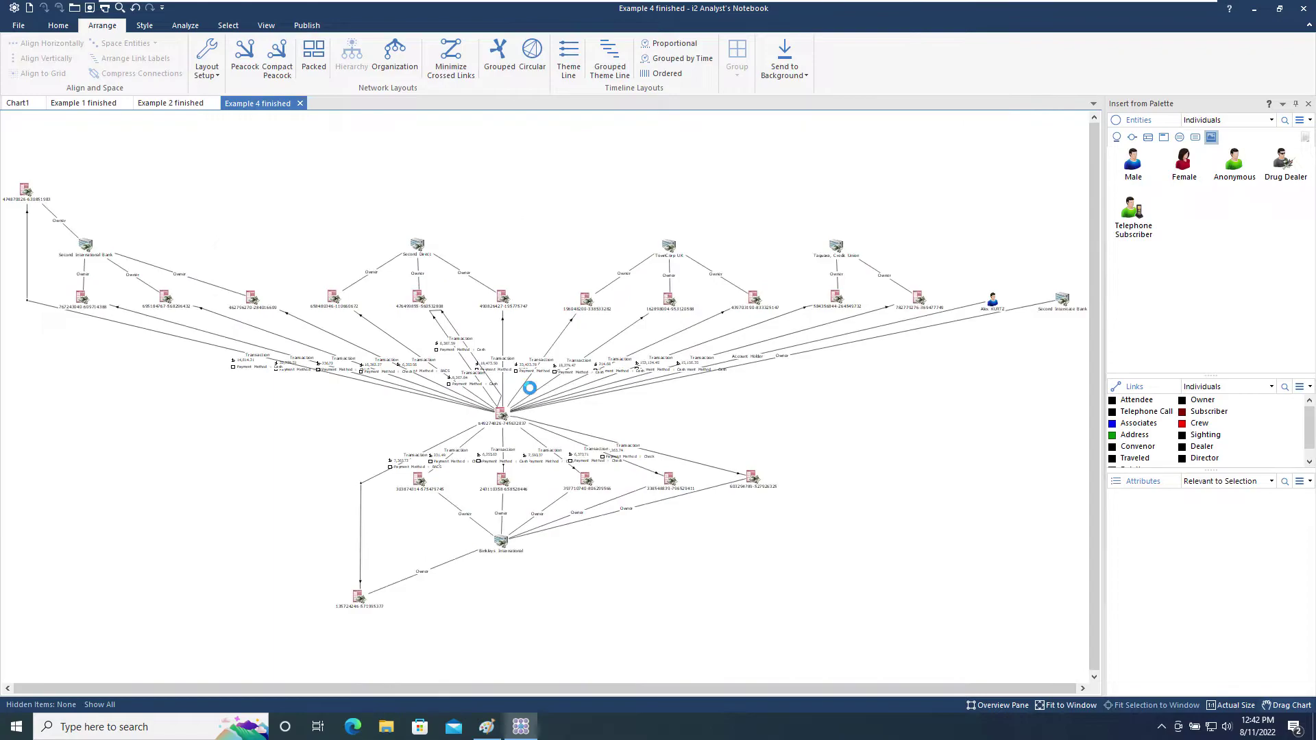
scroll(496, 430, "up", 5)
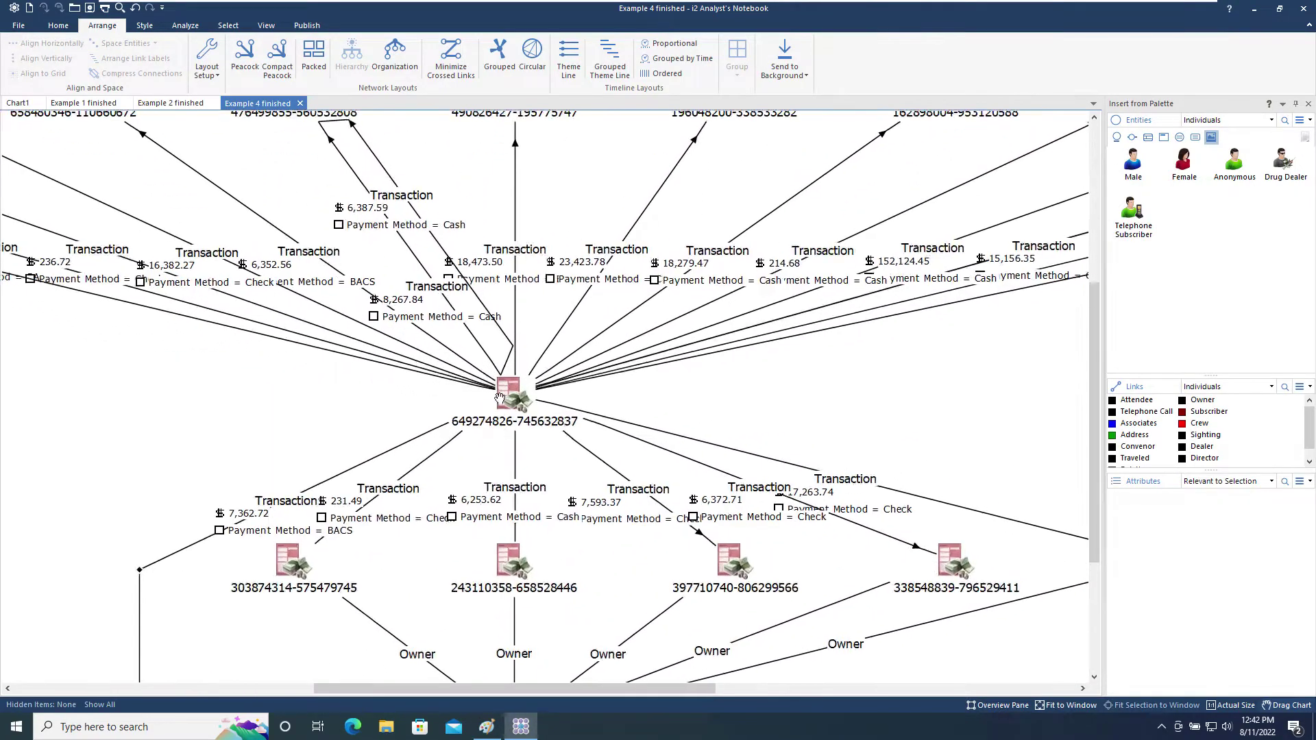
left_click_drag(131, 375, 250, 547)
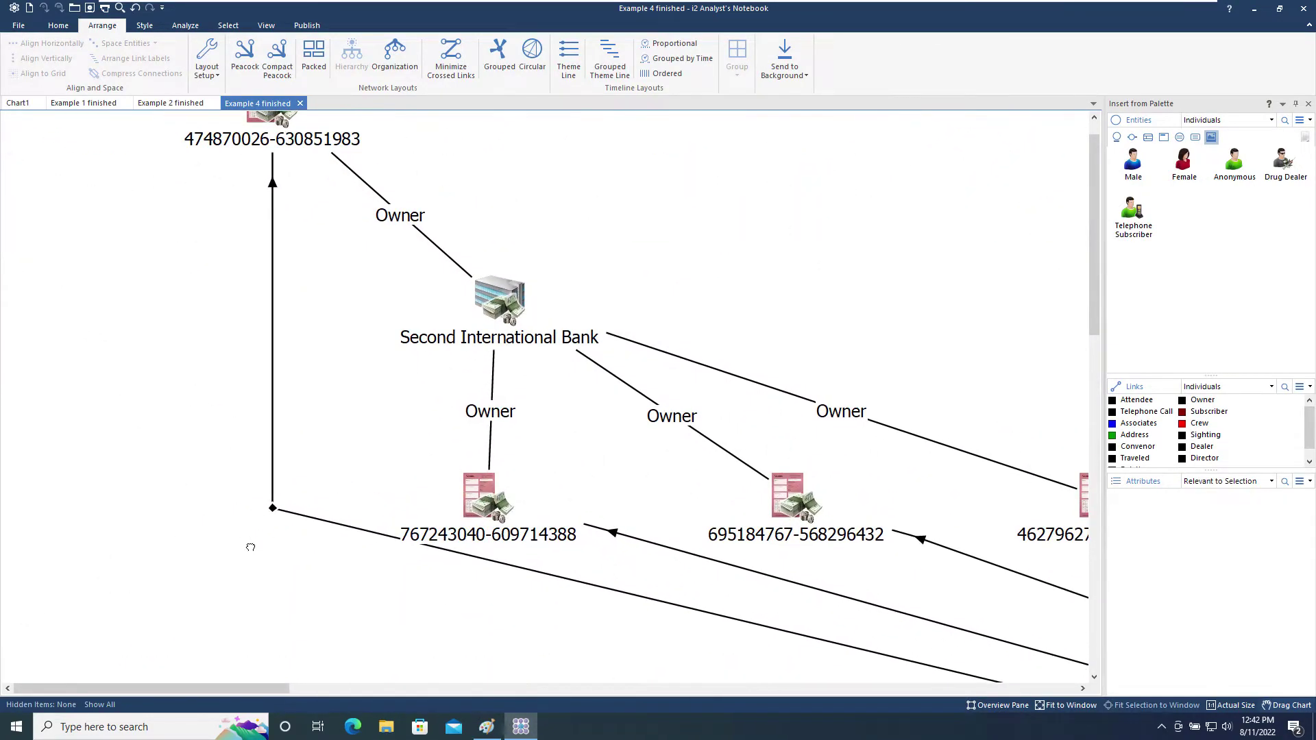
scroll(267, 521, "down", 3)
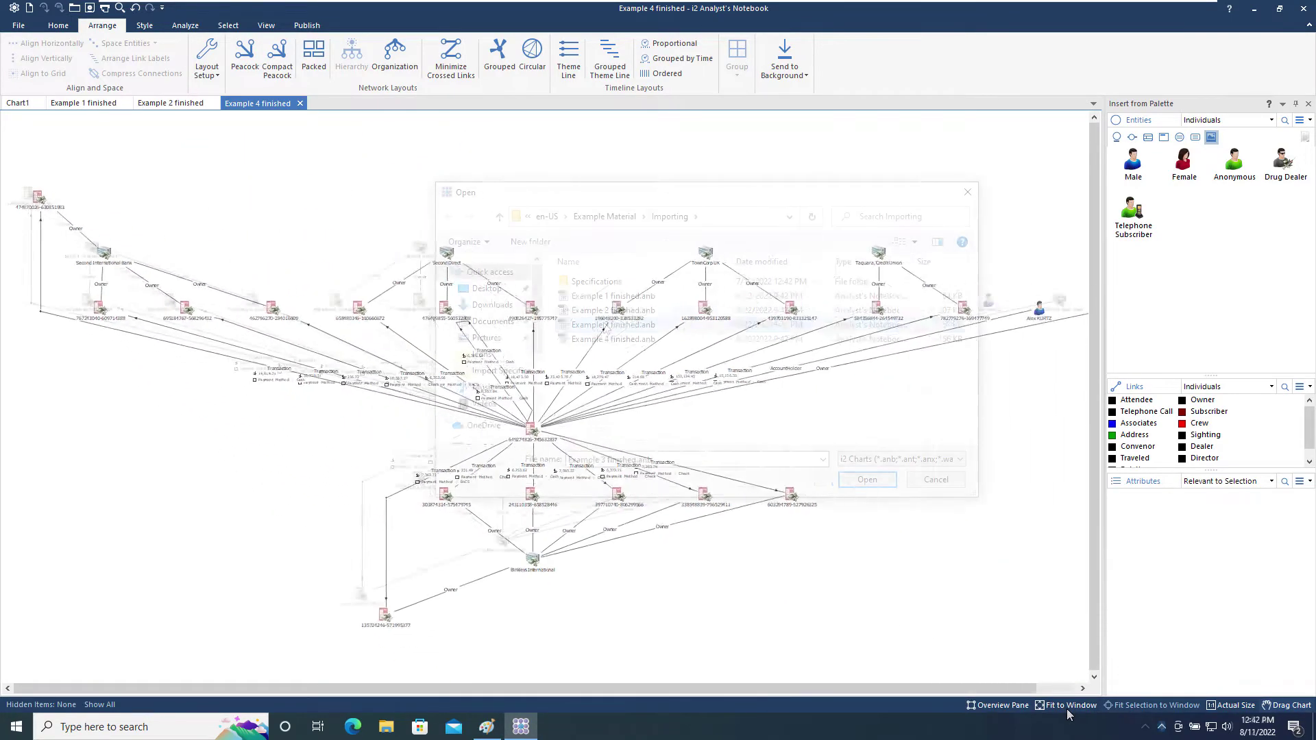
- Open Example 3 finished.anb and apply the Proportional timeline layout to Jelico's vehicle sightings
left_click(873, 474)
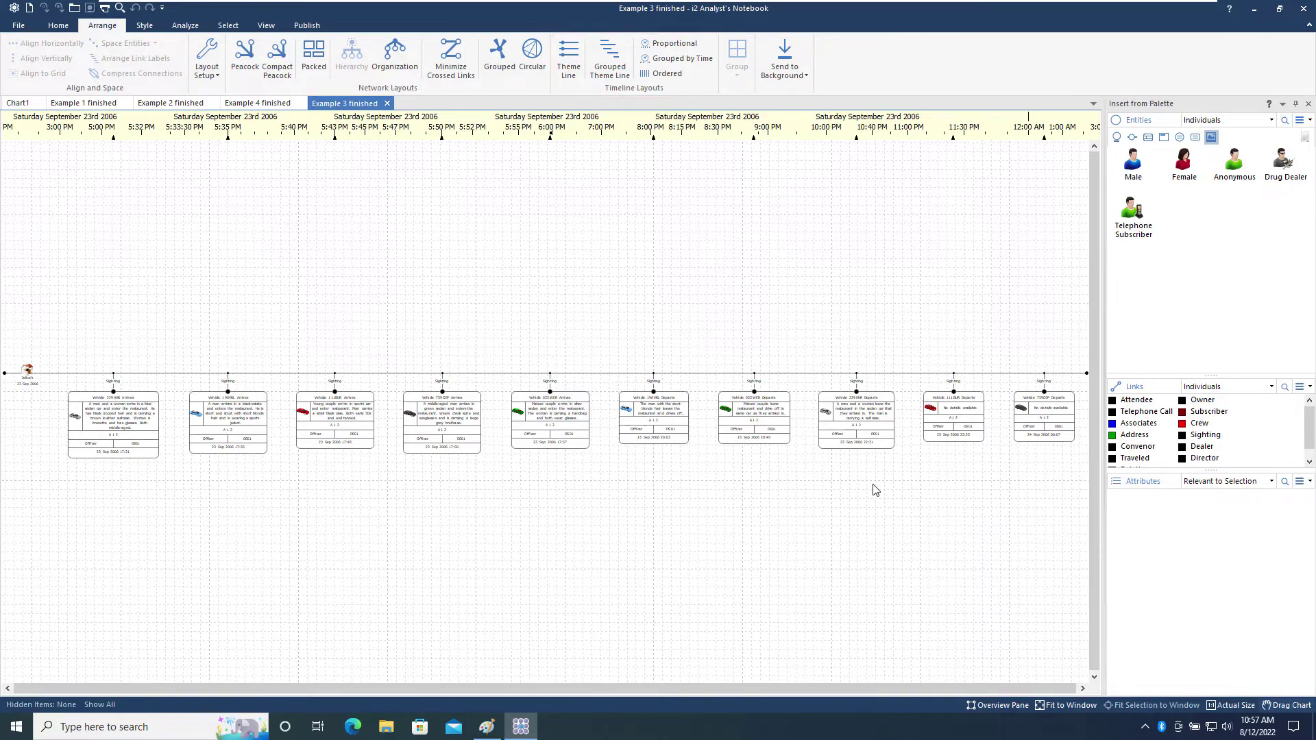
left_click(675, 44)
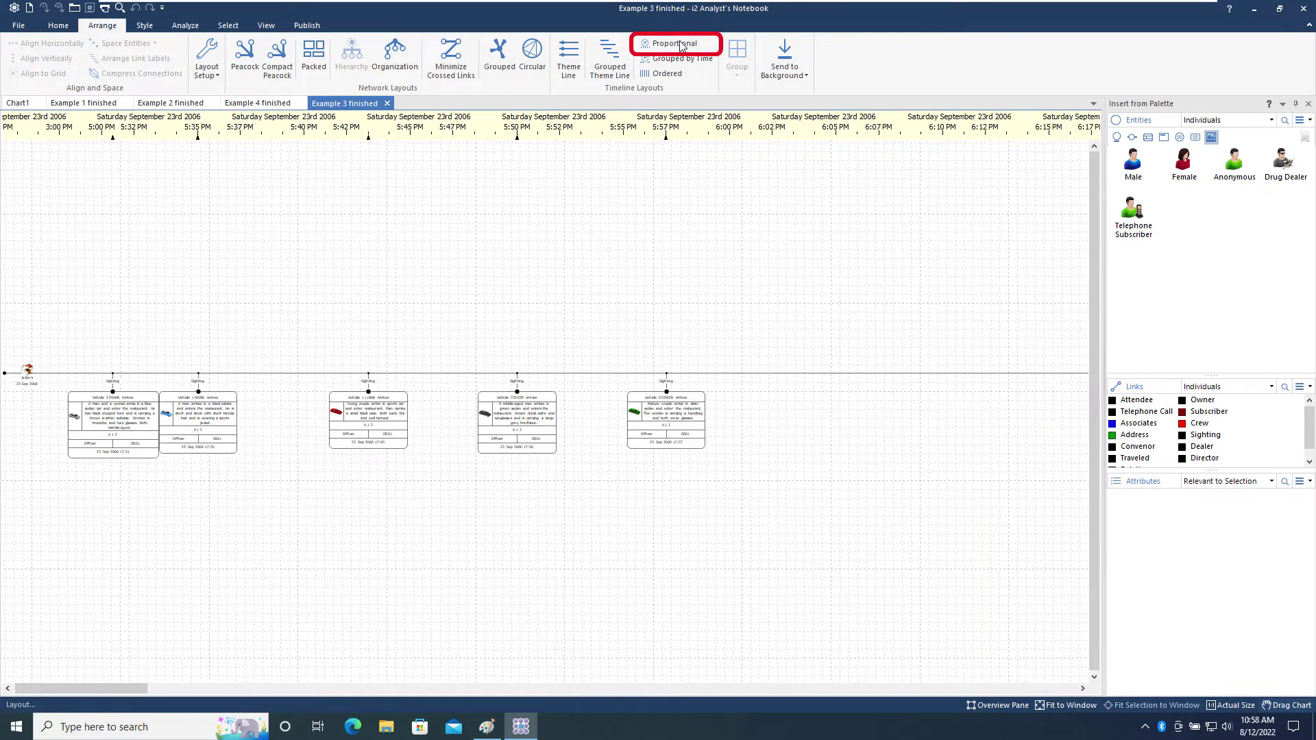
scroll(709, 403, "down", 5)
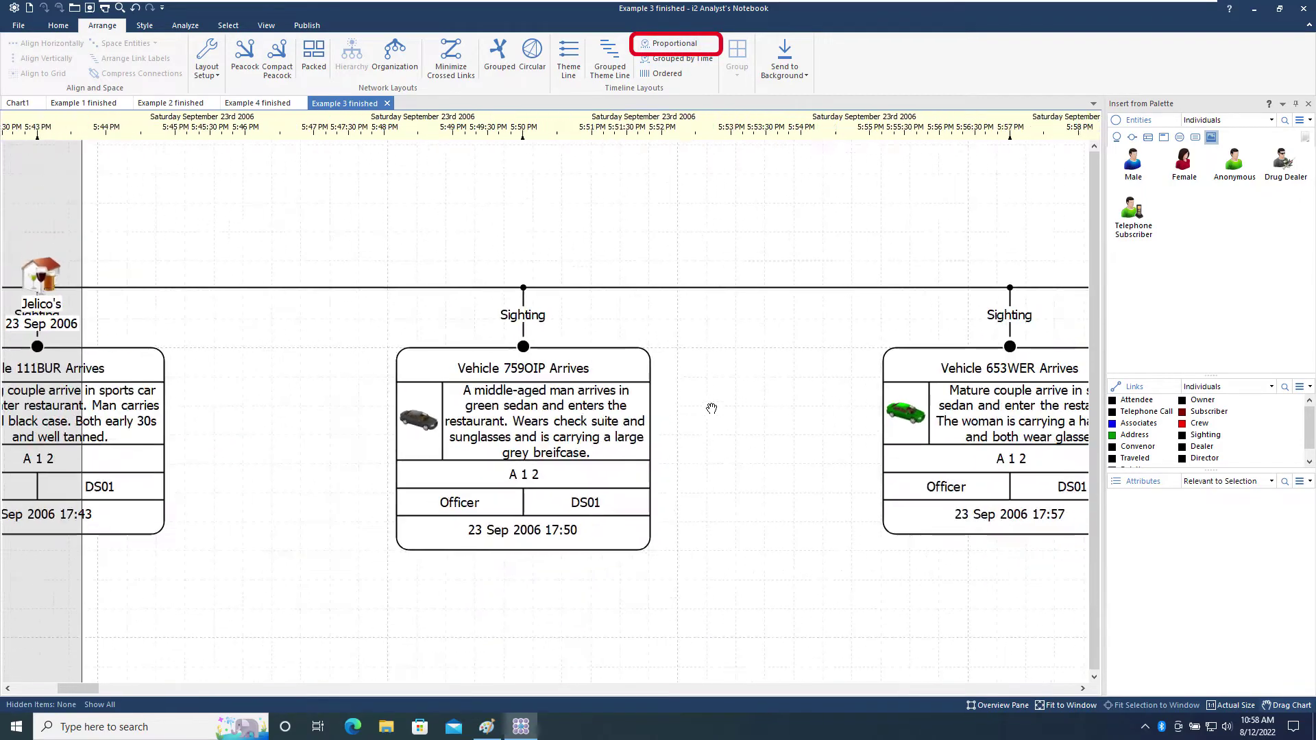
scroll(711, 405, "down", 2)
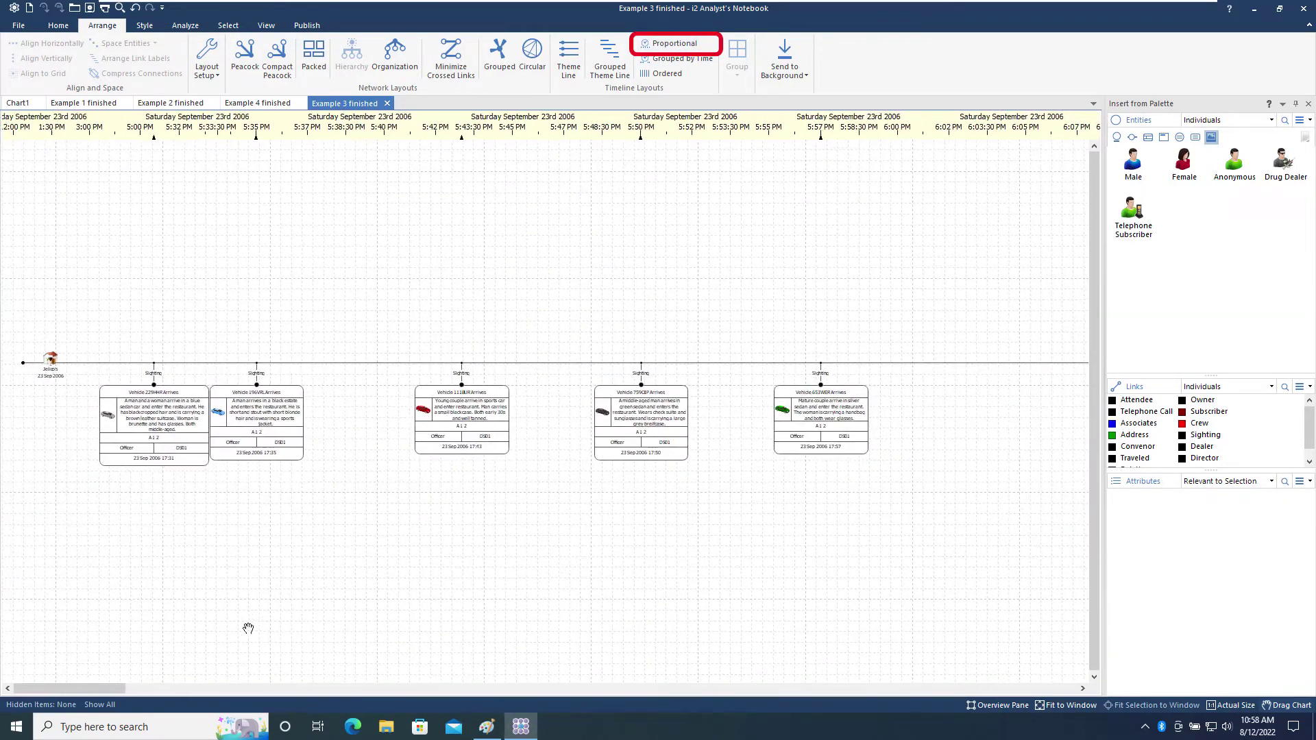
left_click_drag(110, 689, 799, 684)
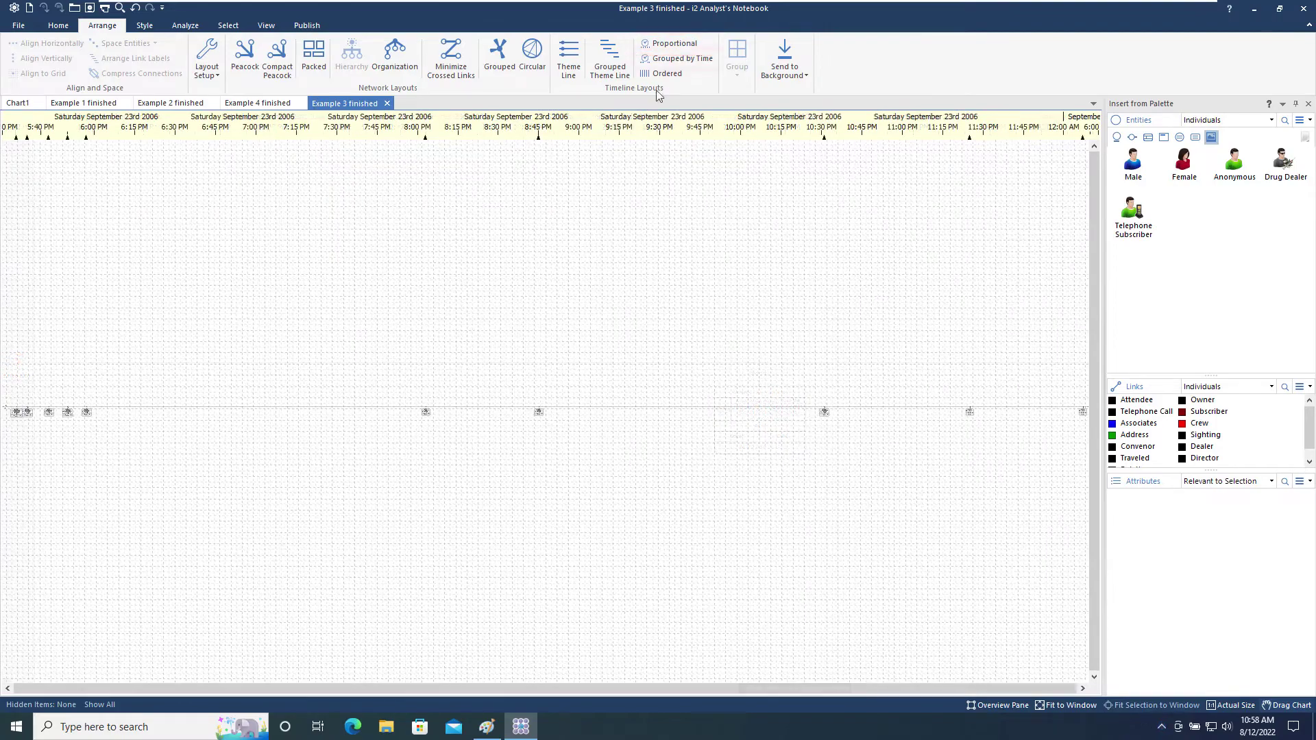
- Apply Grouped by Time, then the Ordered timeline layout, and bring up the Open dialog
left_click(671, 64)
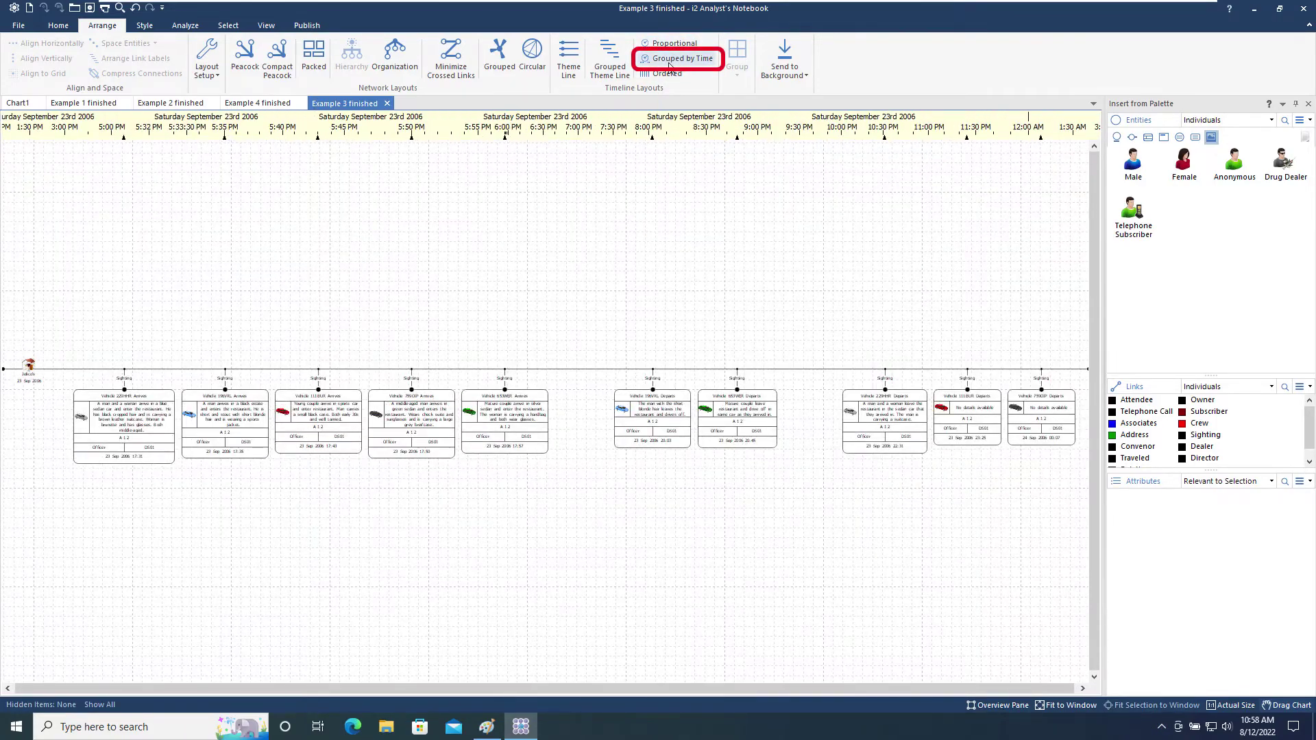
scroll(305, 374, "up", 2)
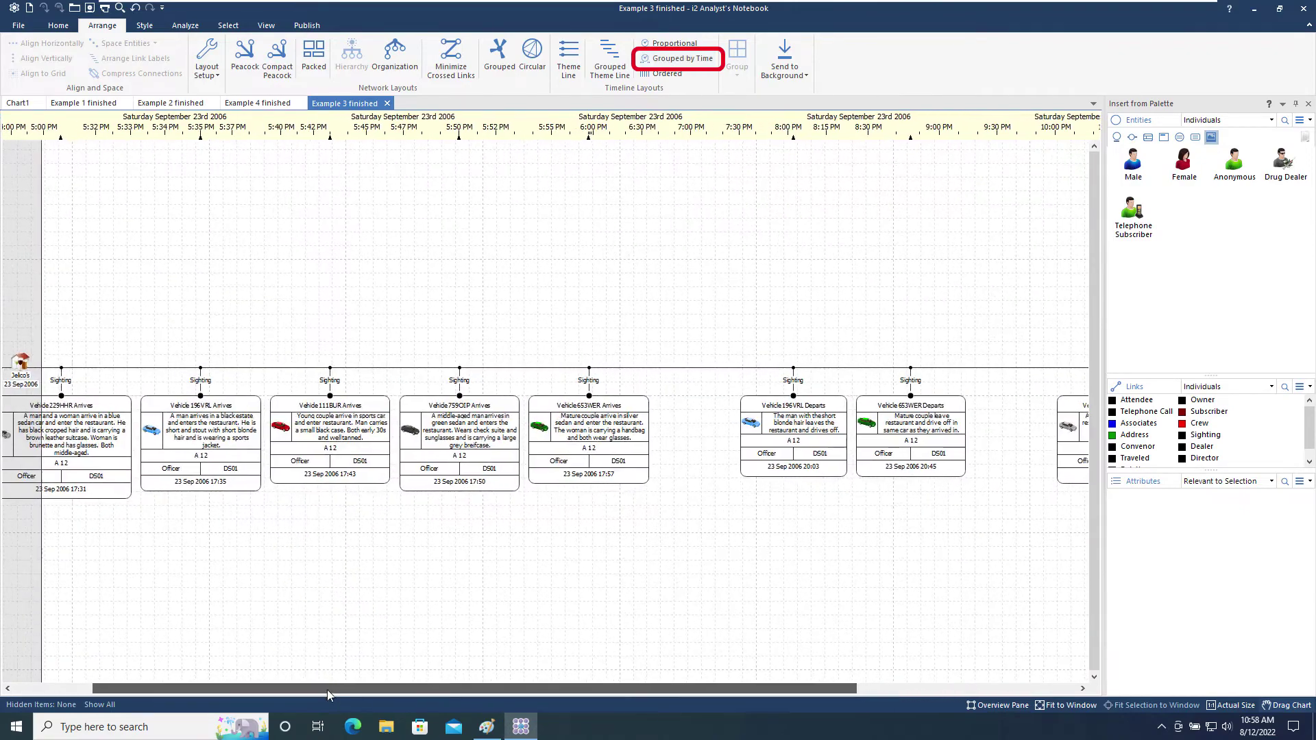
left_click_drag(272, 686, 618, 684)
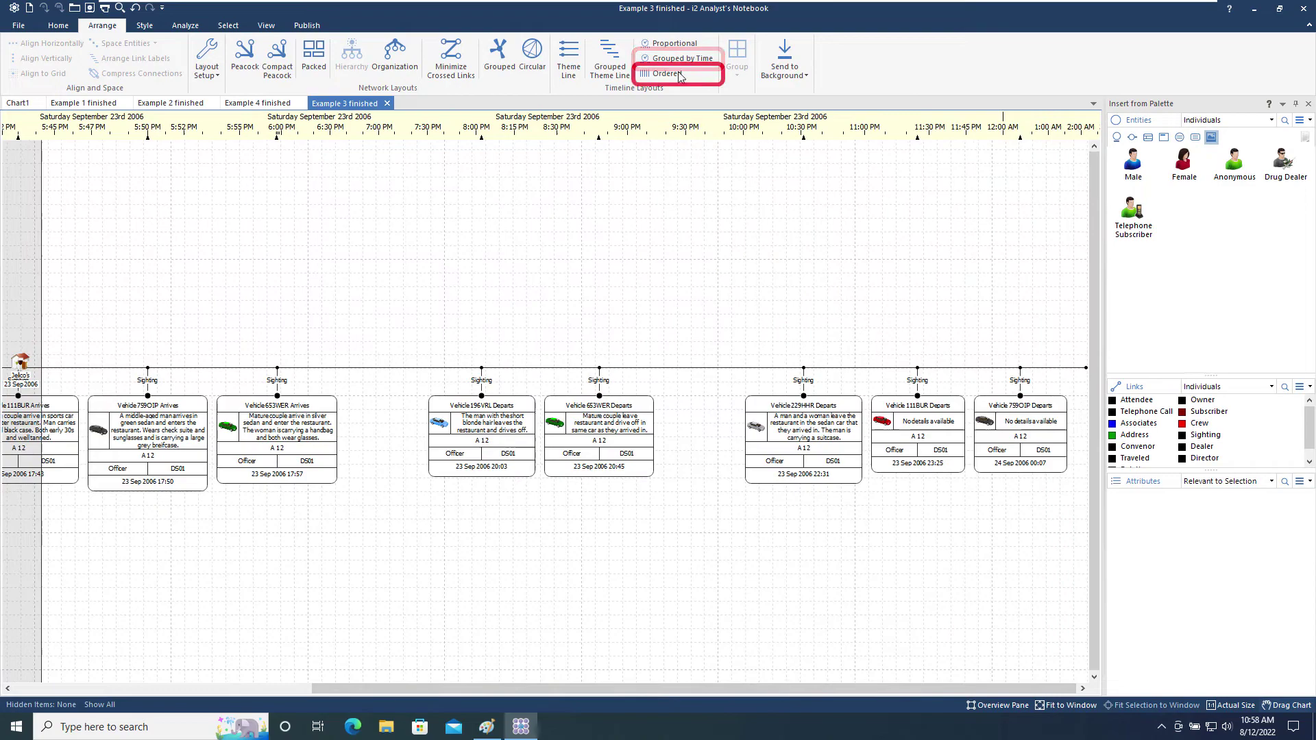
left_click(662, 73)
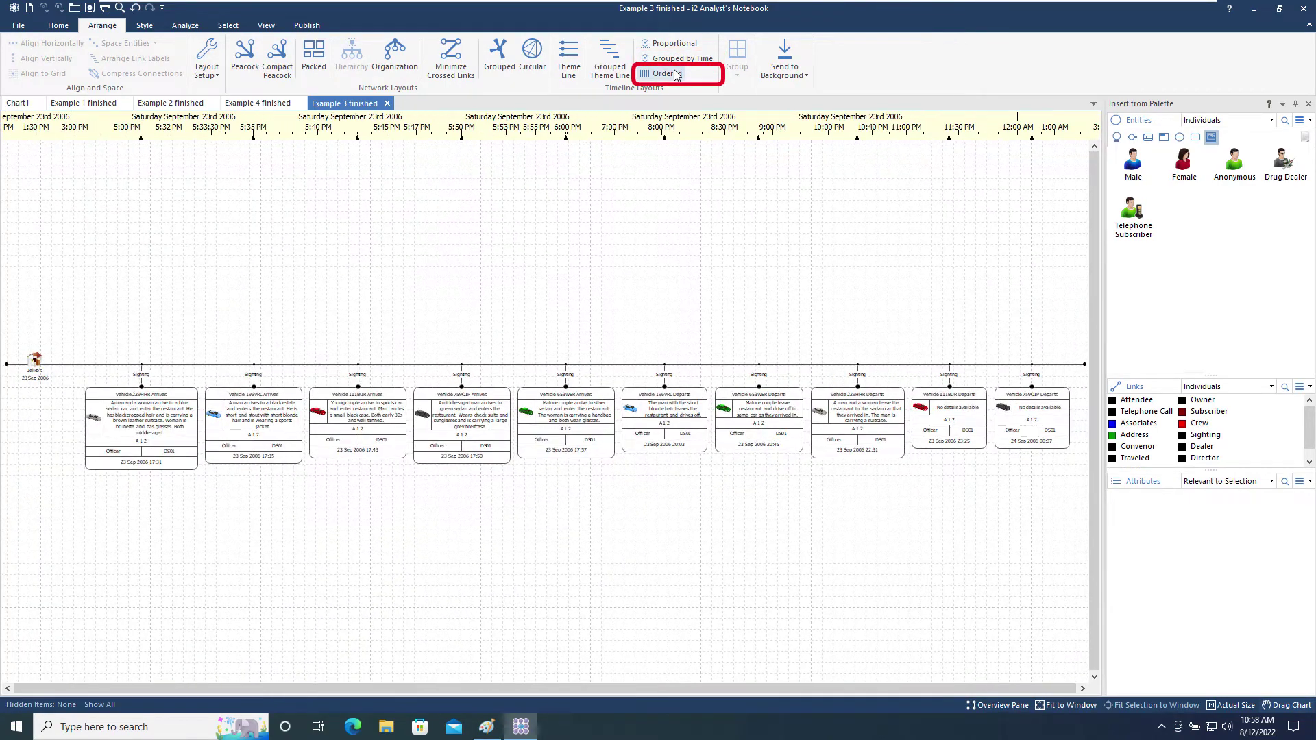
key("ctrl+o")
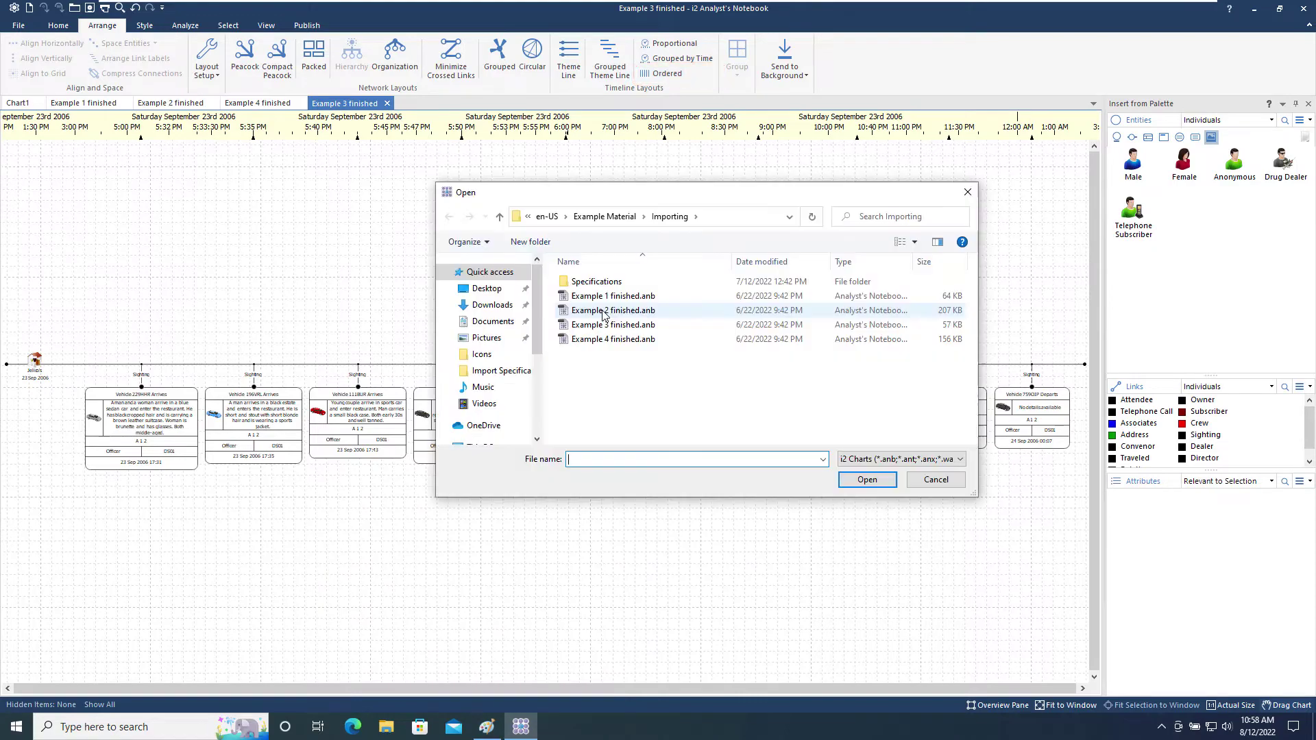
- Open Example 2 finished.anb, select everything, and copy it into a new timeline chart
left_click(604, 312)
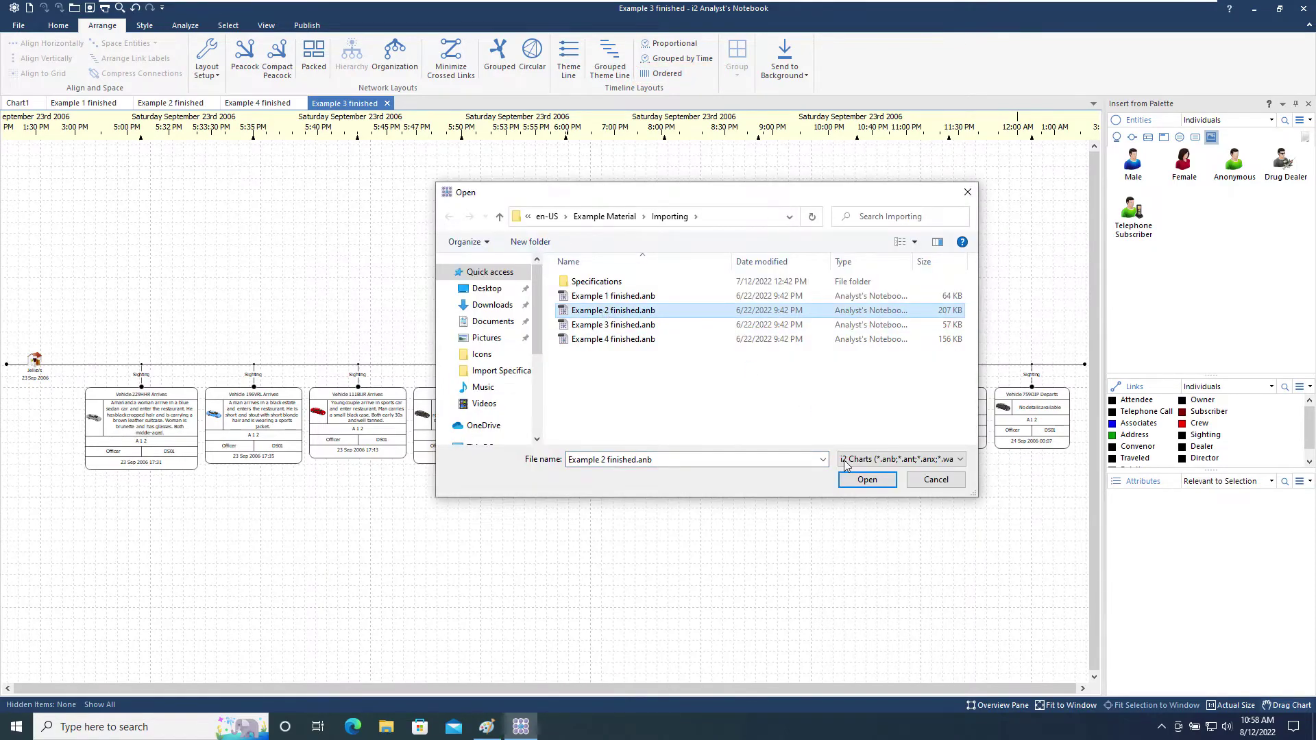
left_click(862, 478)
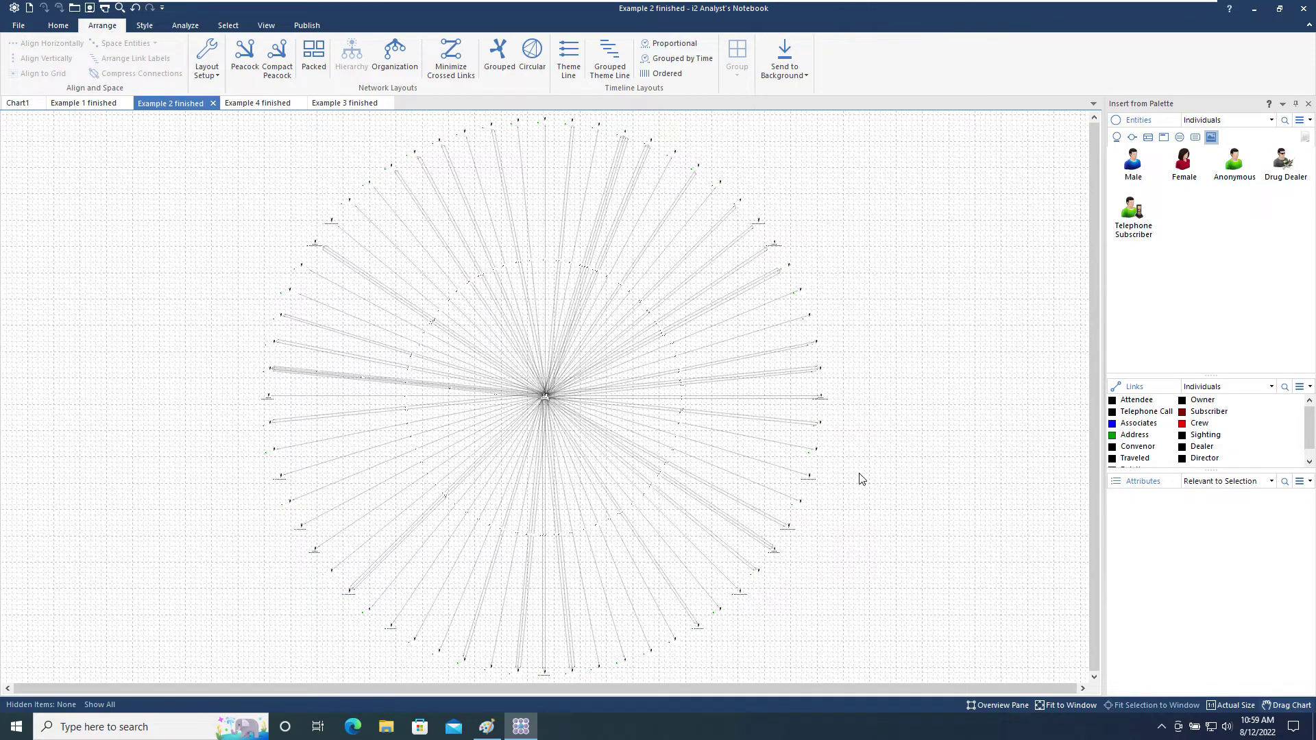
key("ctrl+a")
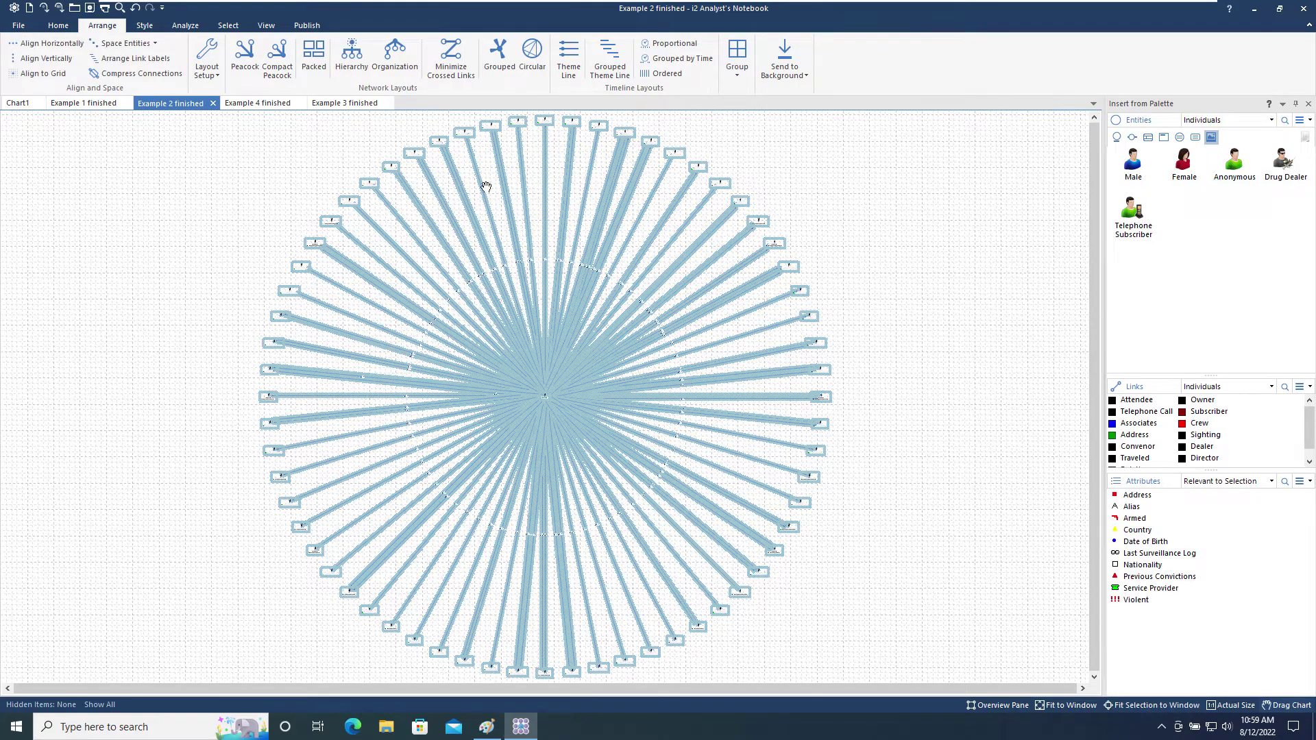
left_click(187, 28)
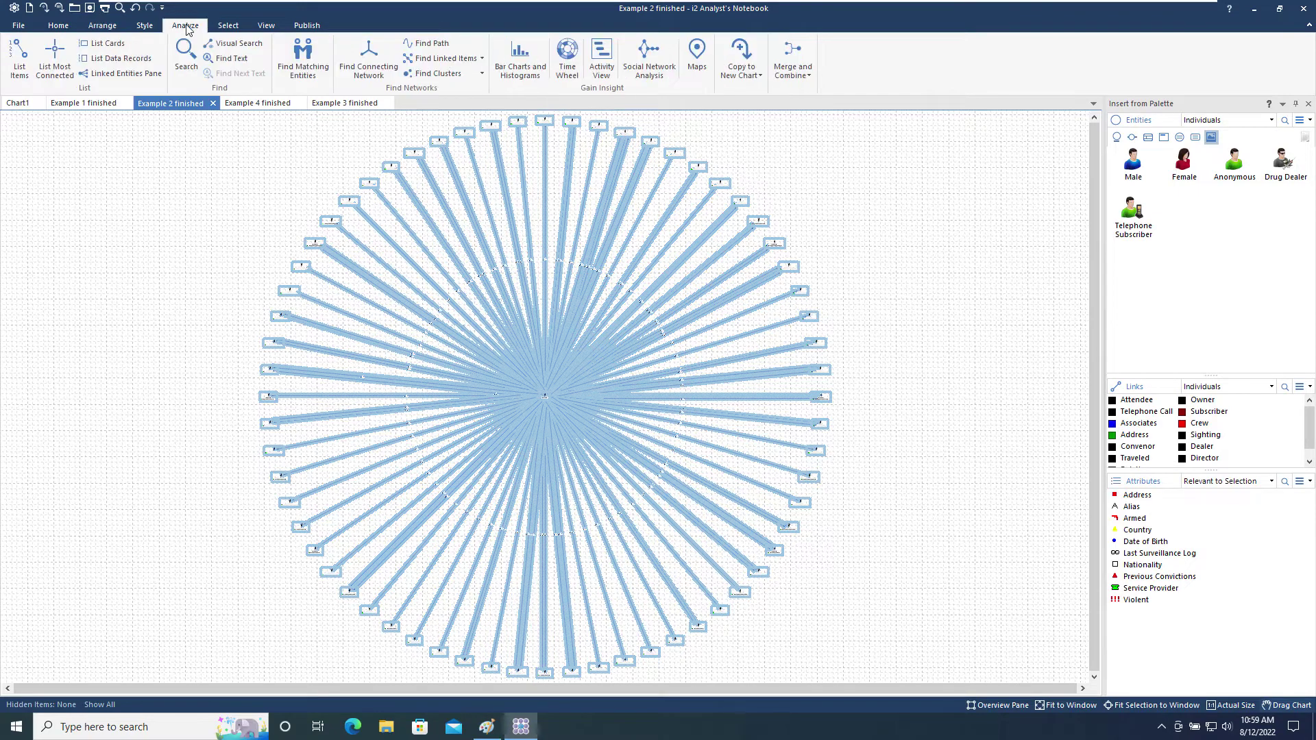
left_click(750, 73)
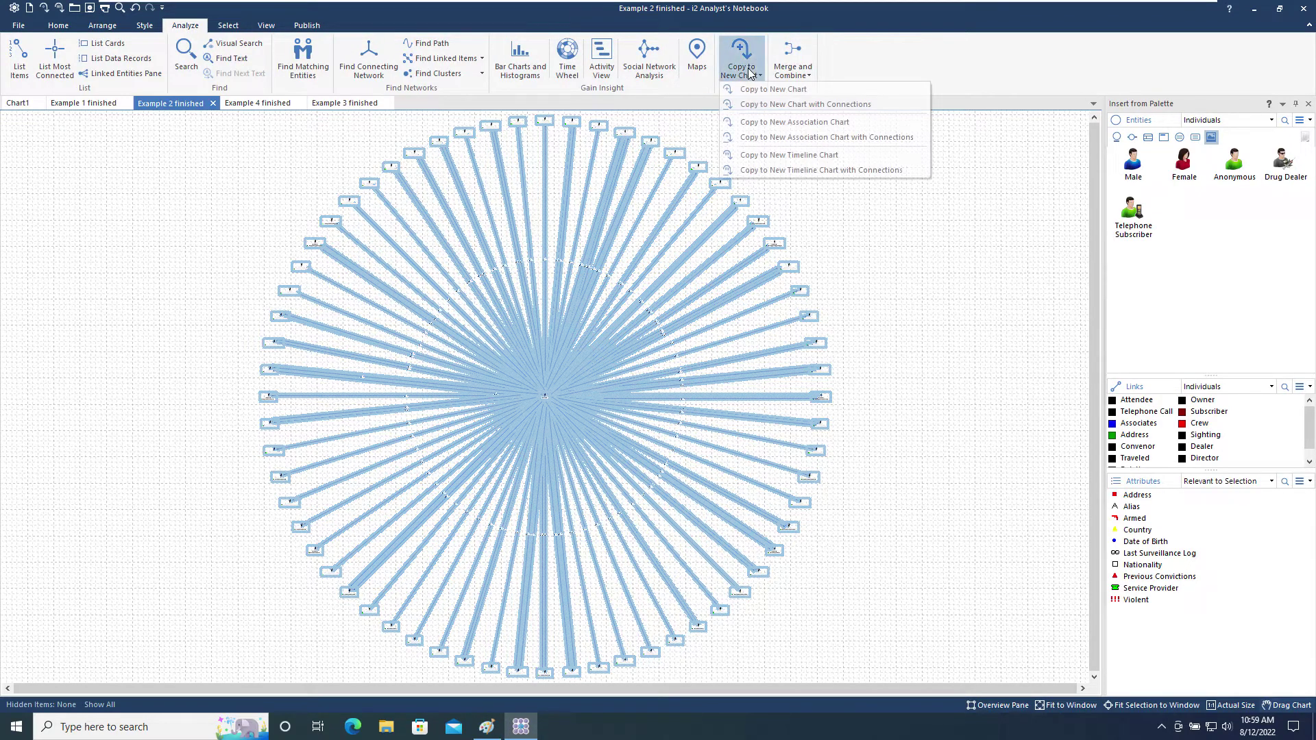
left_click(772, 156)
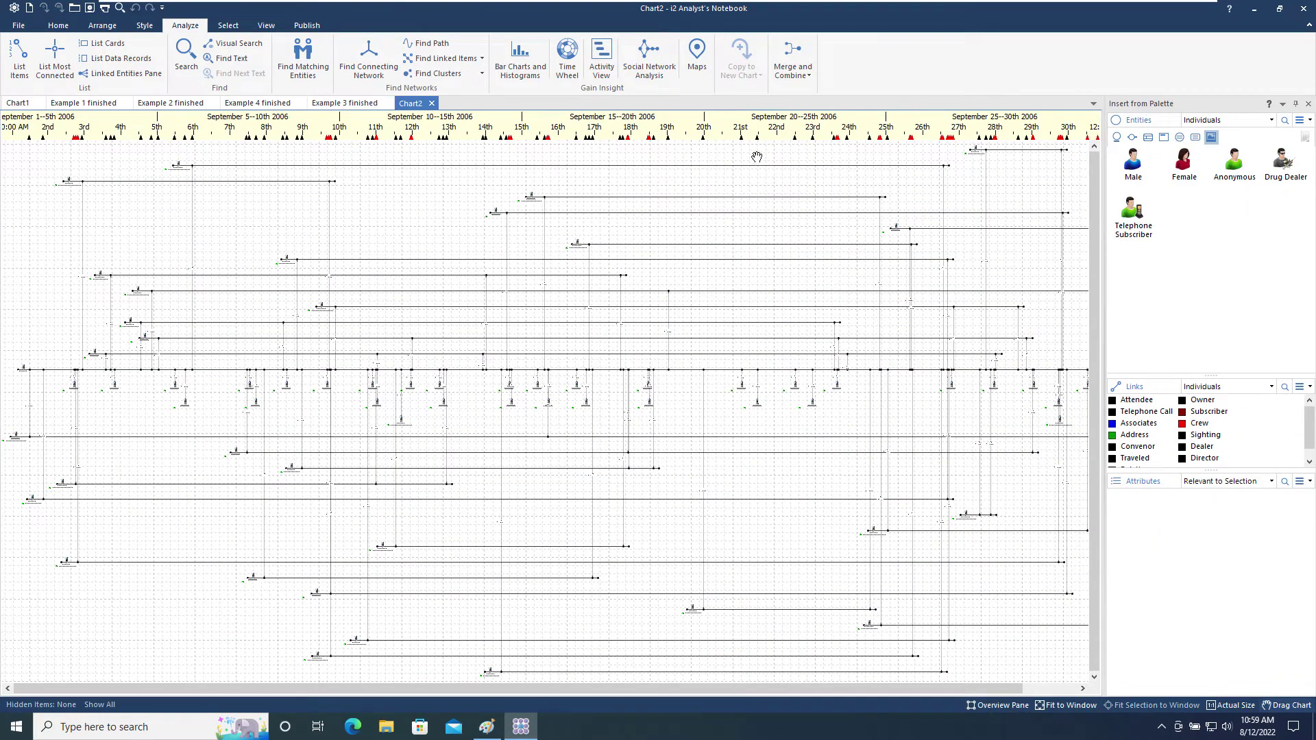
- Apply the Theme Line layout to Chart2, review the September 2006 timeline, then switch to Grouped Theme Line
left_click(110, 28)
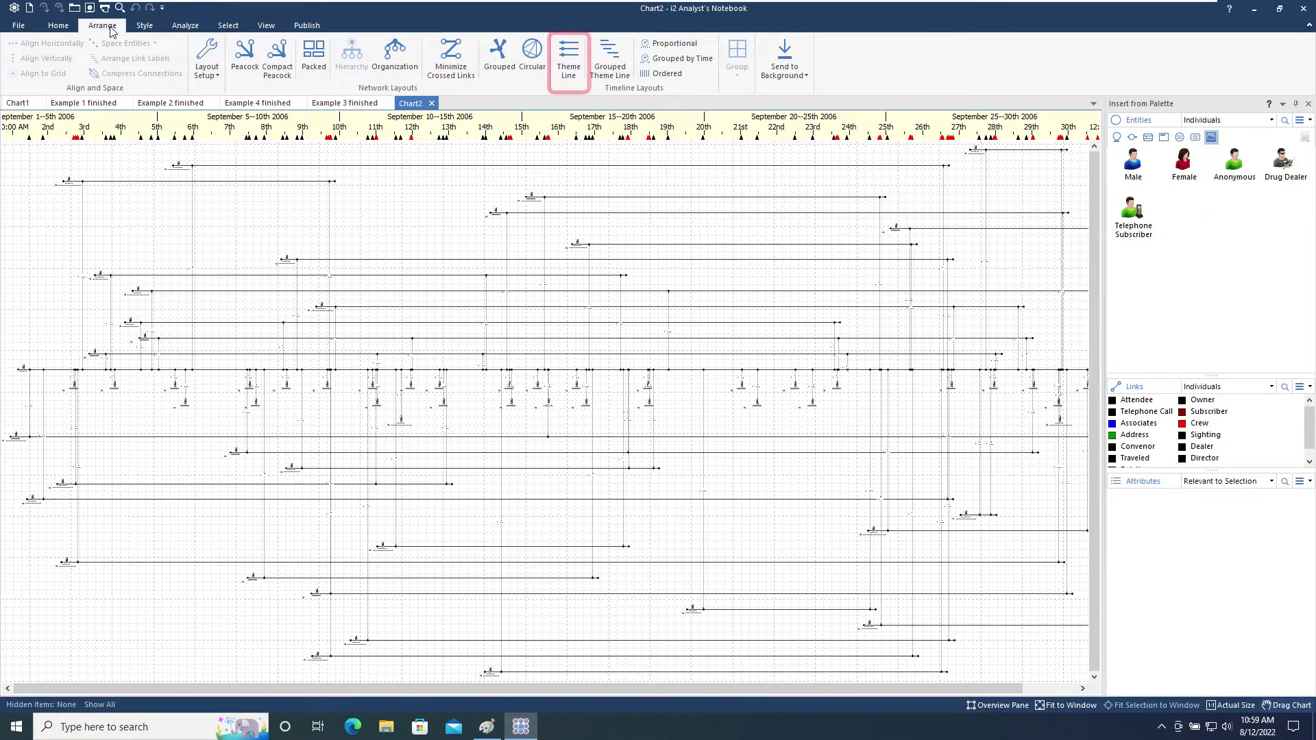
left_click(567, 56)
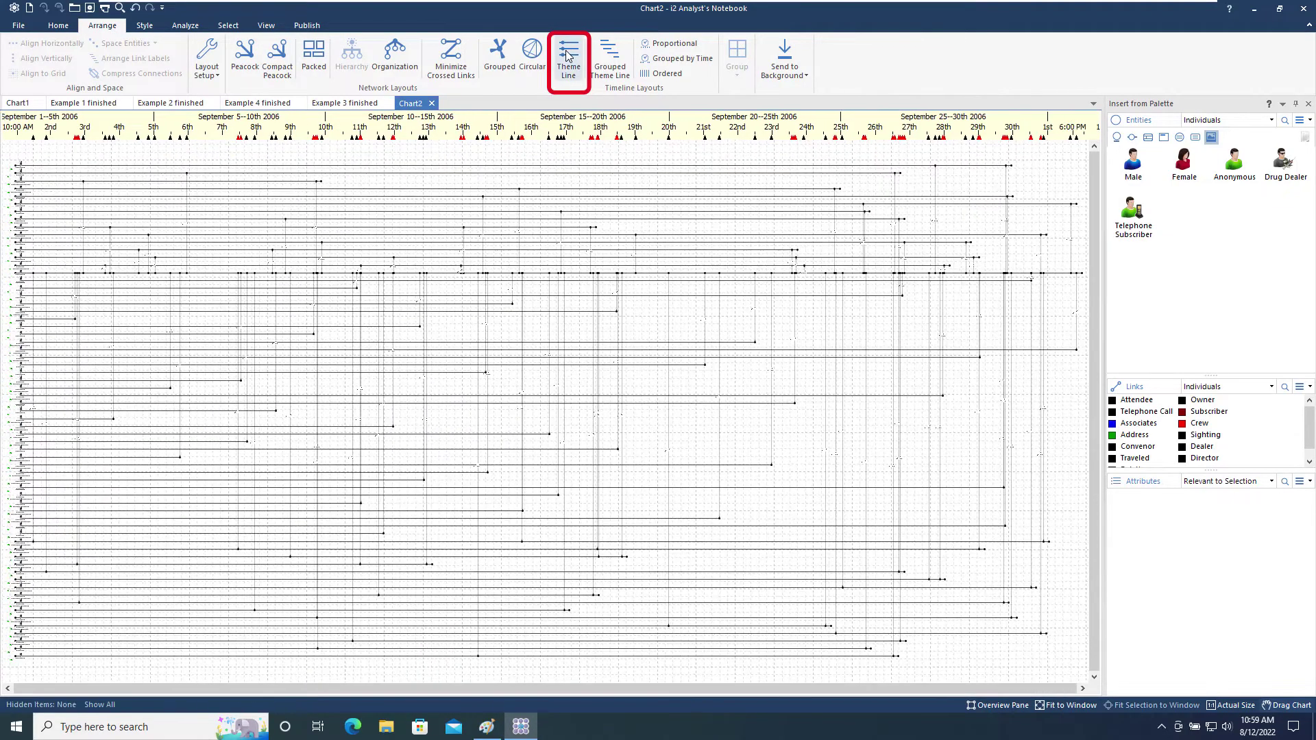
scroll(74, 230, "up", 5)
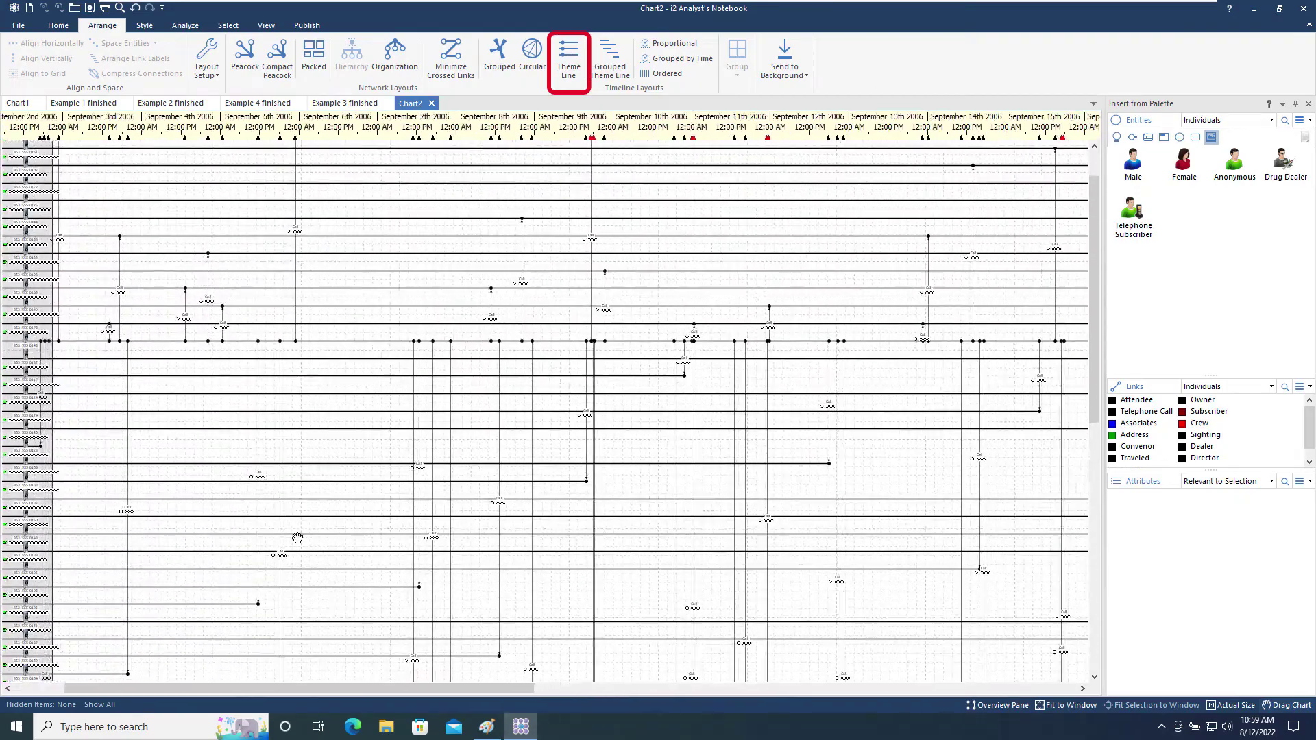
scroll(351, 688, "right", 5)
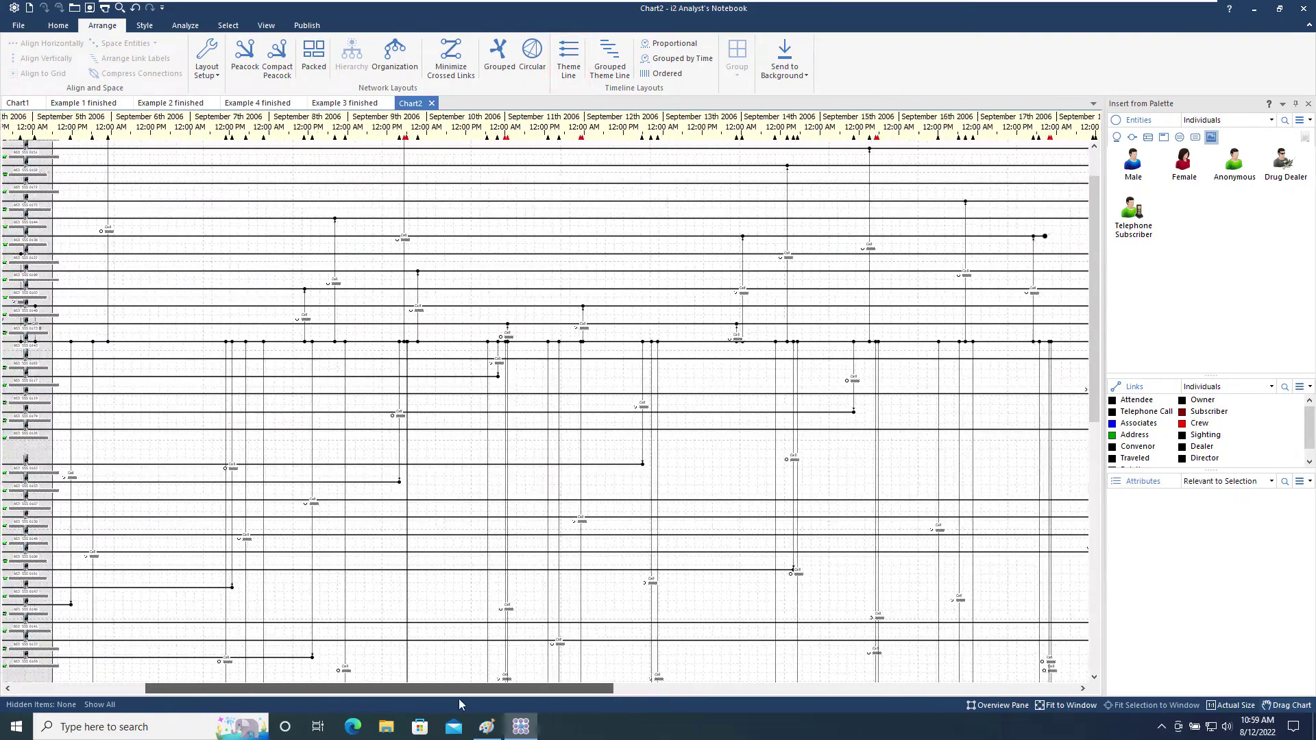
scroll(461, 703, "right", 8)
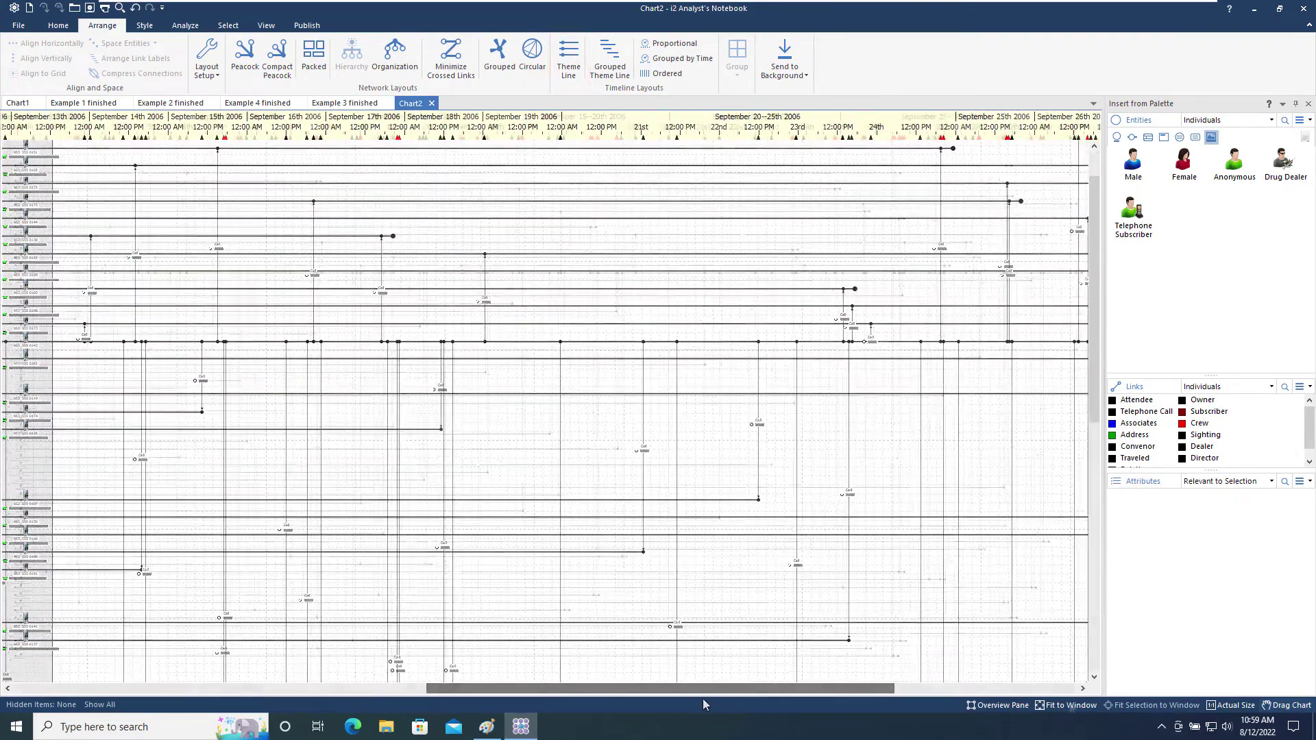
scroll(779, 372, "down", 5)
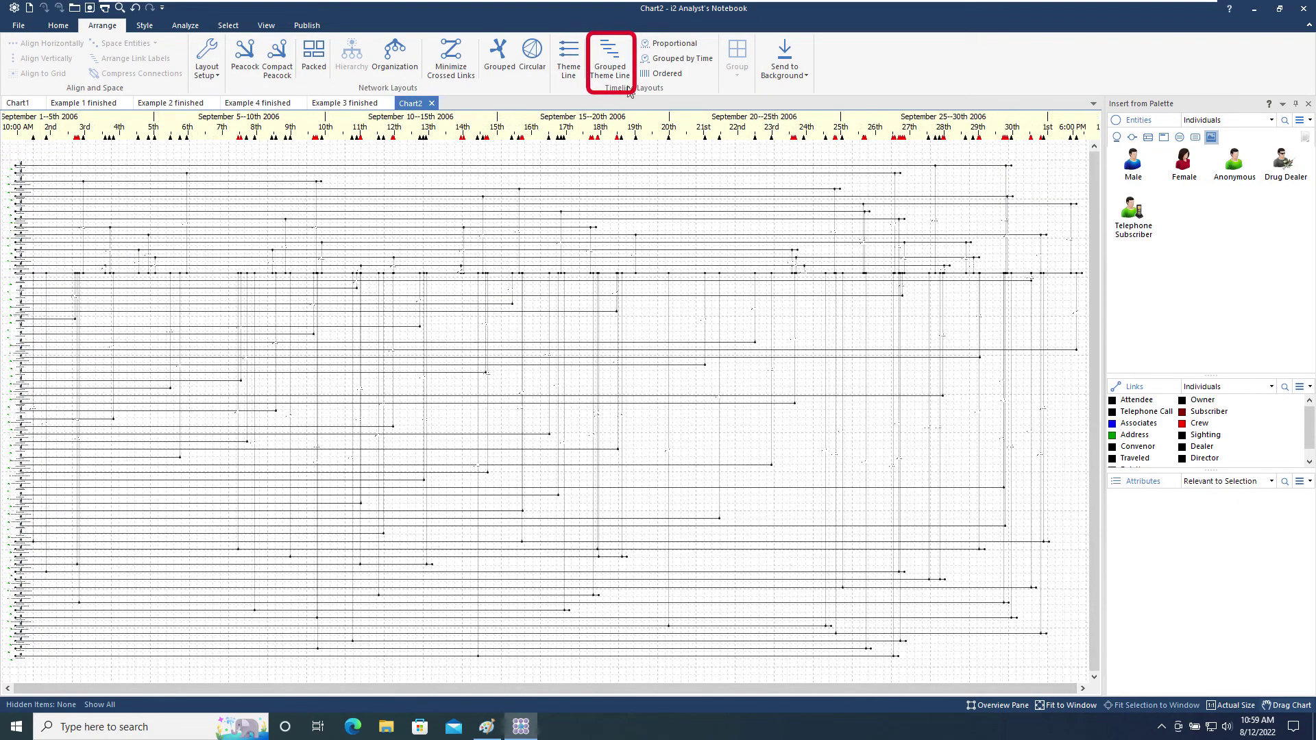
left_click(615, 68)
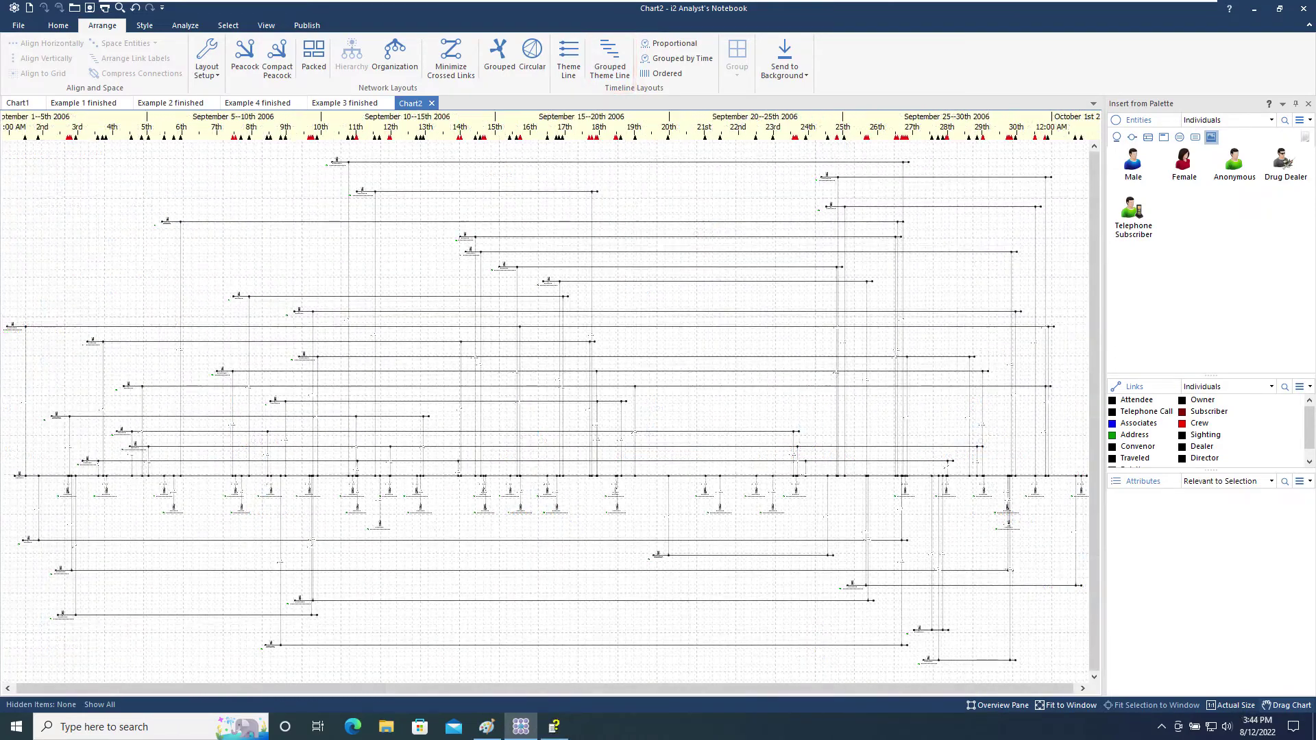
- Open Setup Layouts and view the Peacock, then Ordered settings (0.20 in item separation)
left_click(213, 73)
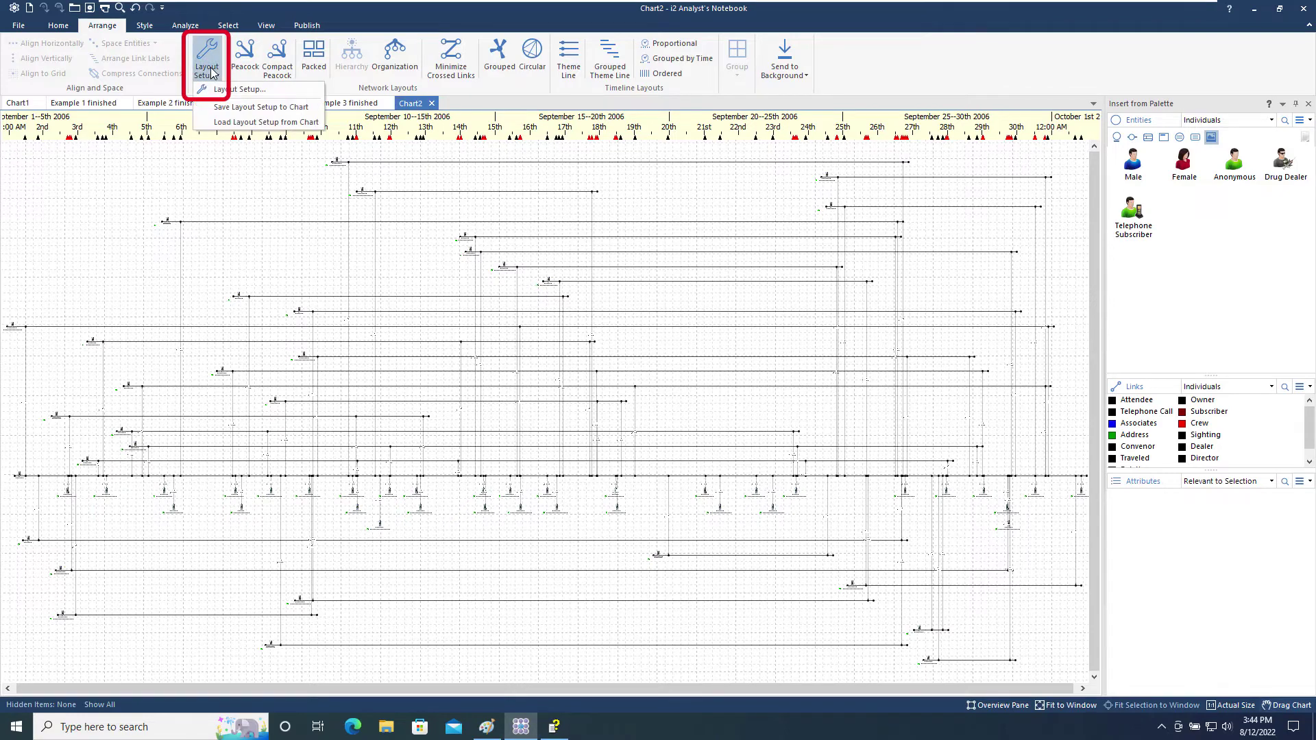
left_click(211, 89)
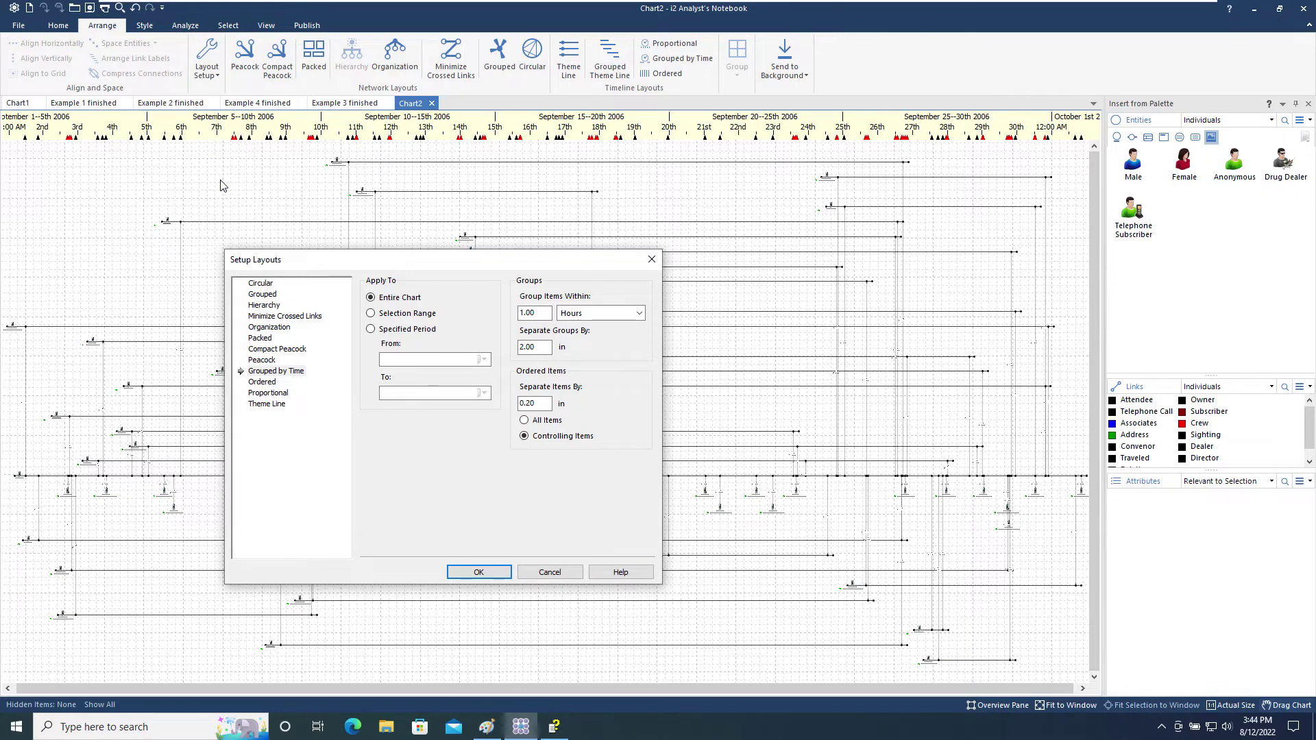
left_click(268, 364)
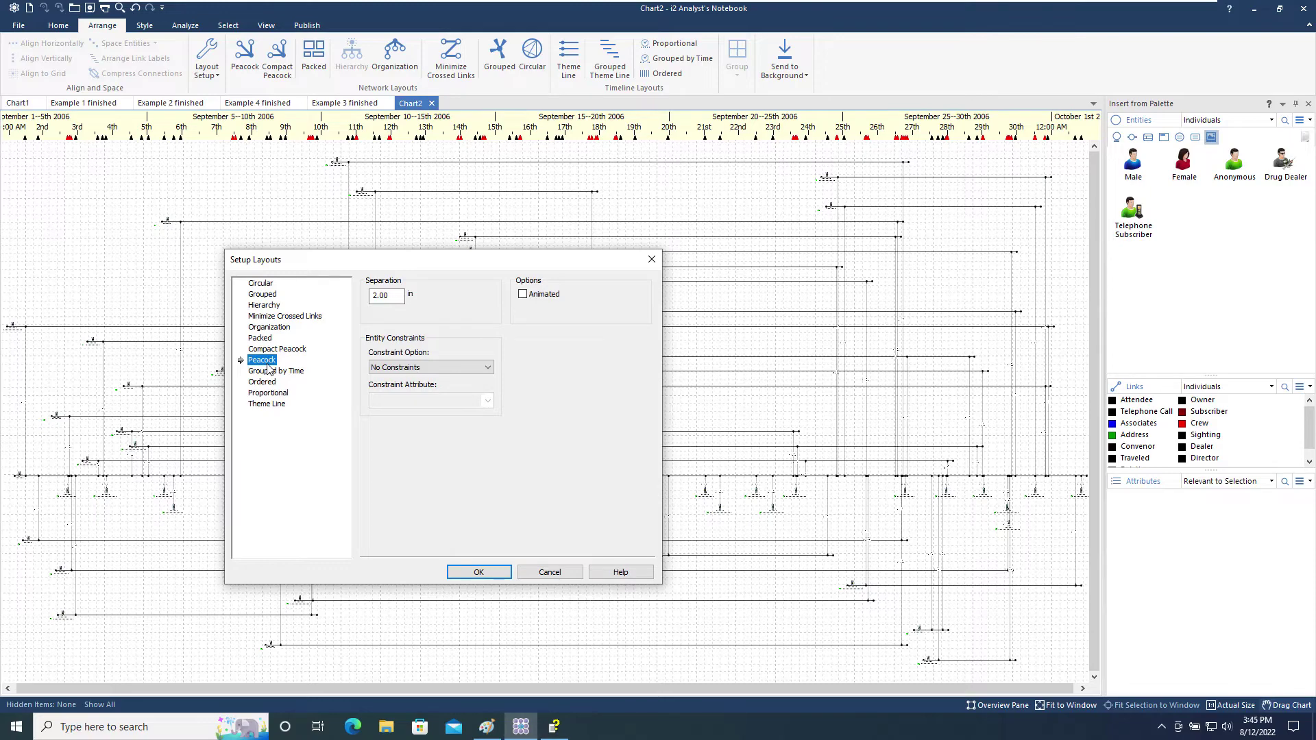
left_click(265, 386)
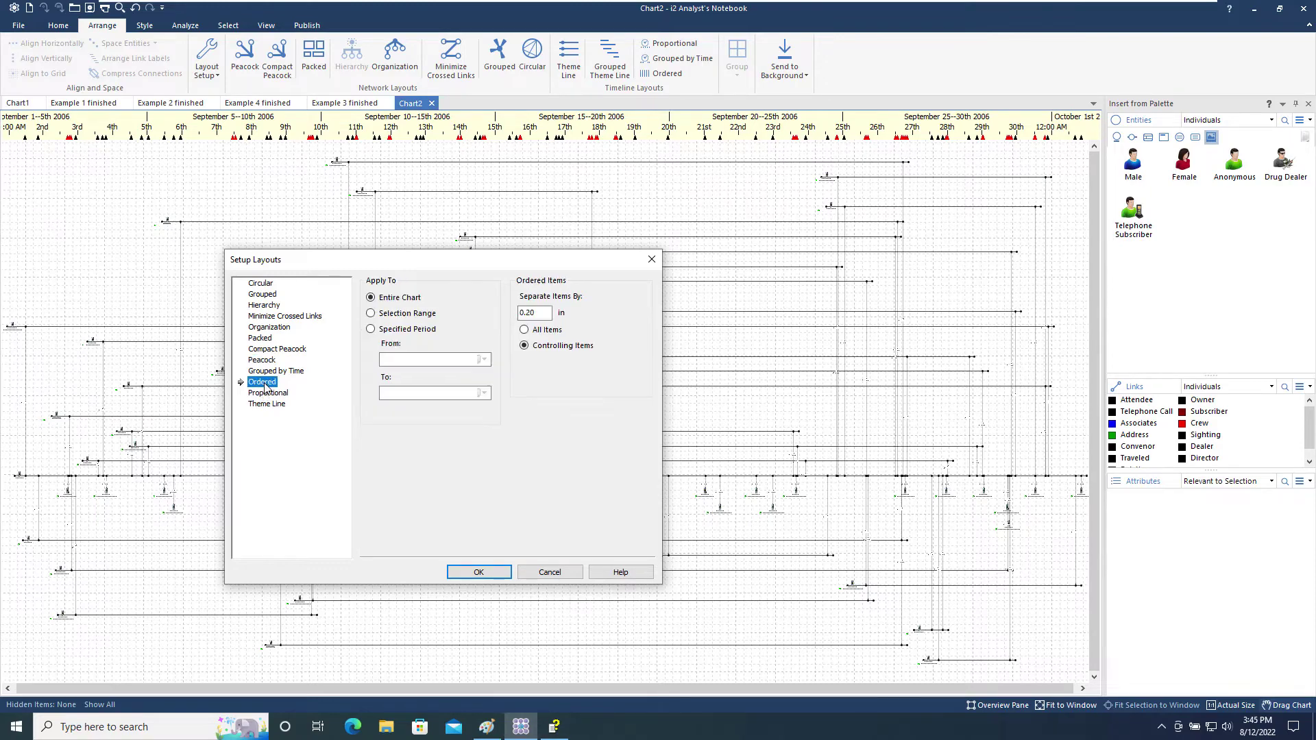